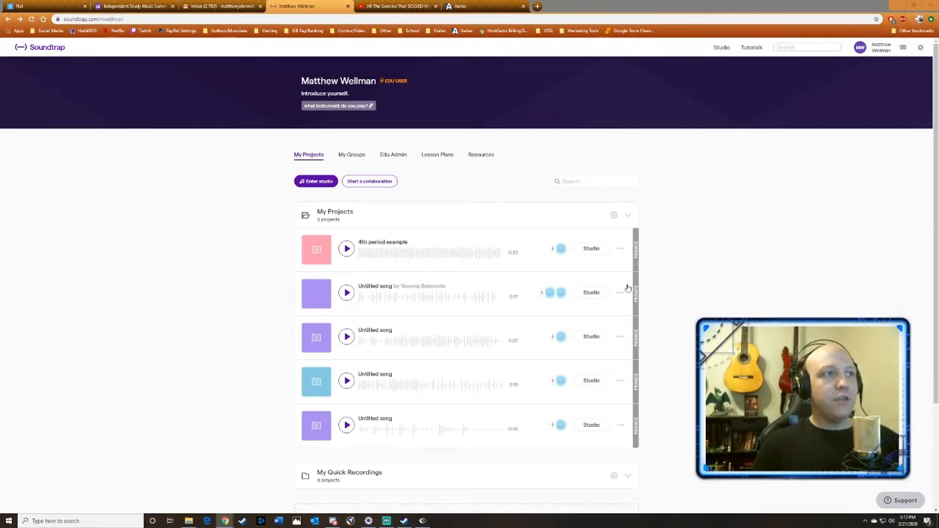
Step: Create a new music project in the studio and add a Drum & beats track
left_click(320, 182)
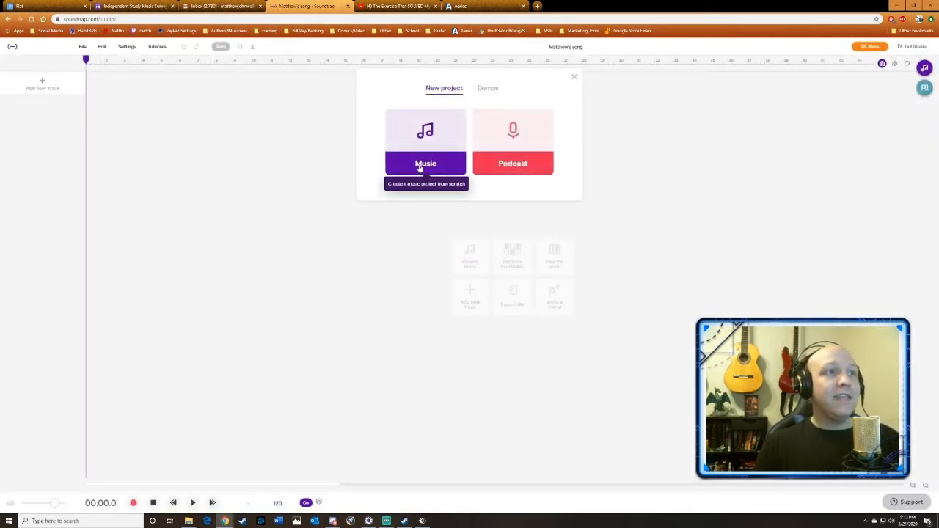
left_click(420, 168)
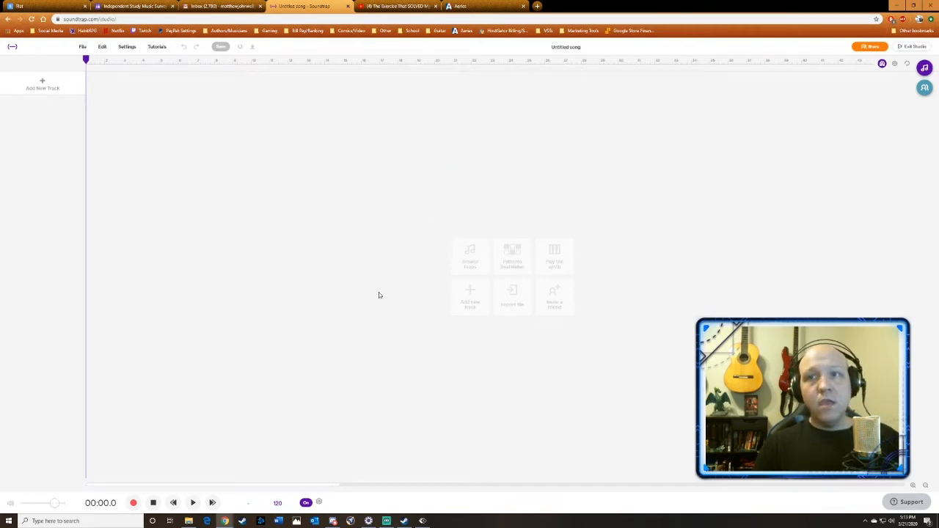
left_click(50, 90)
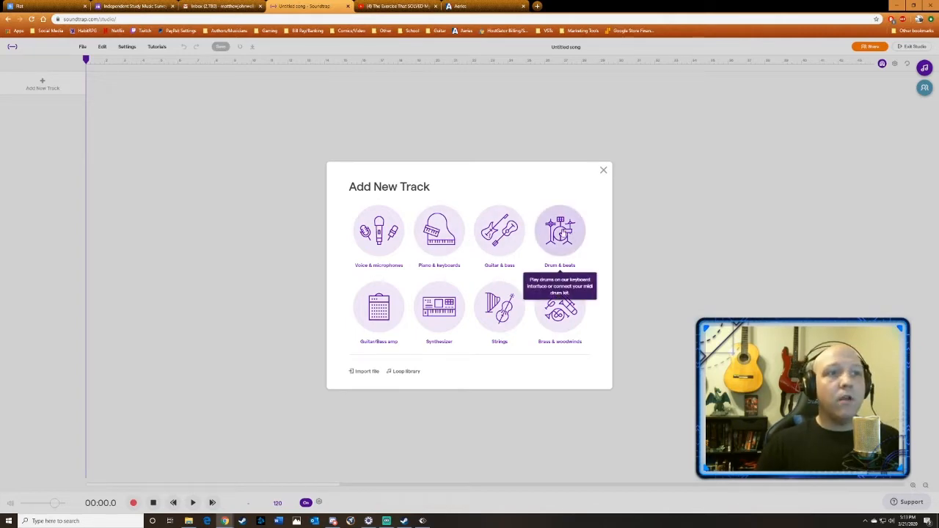
left_click(559, 233)
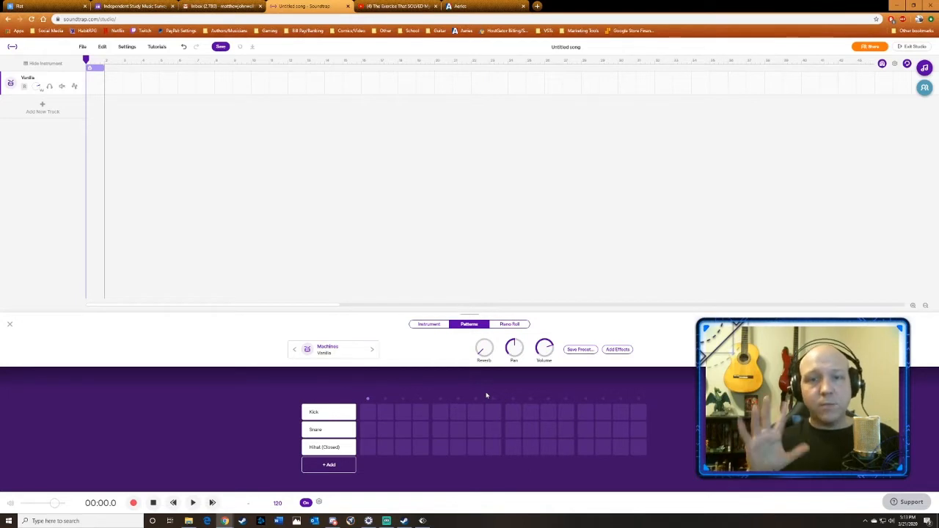
Step: Program the looping drum pattern with kicks on steps 1 and 9 and snares on steps 5 and 13, listening during playback
left_click(368, 413)
key("space")
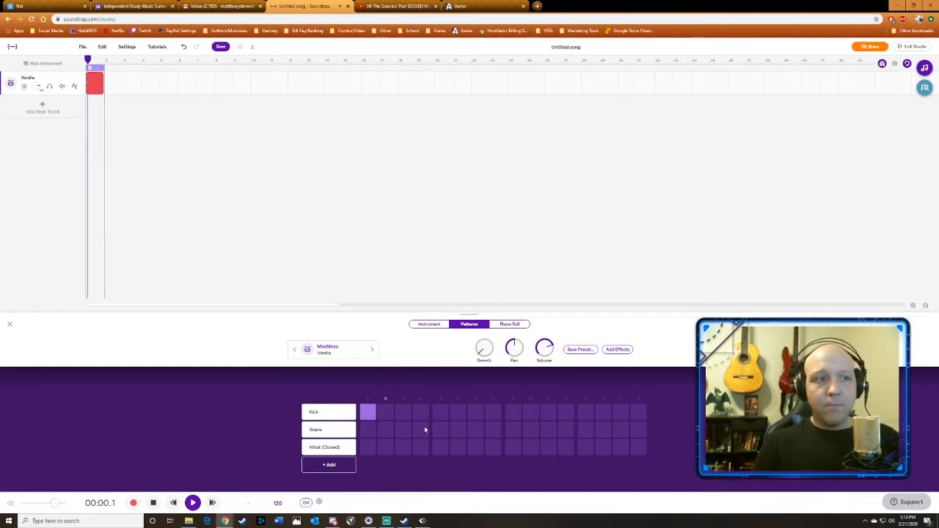
left_click(513, 413)
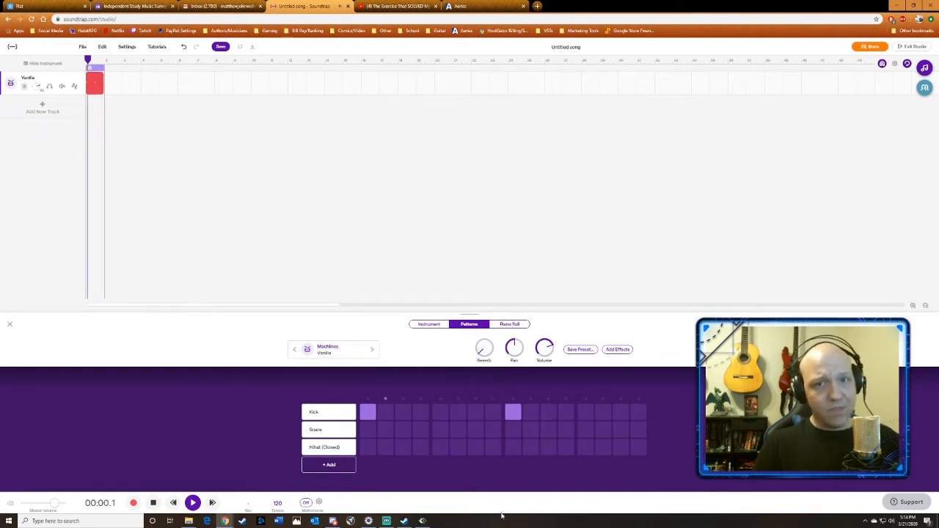
left_click(443, 432)
left_click(585, 433)
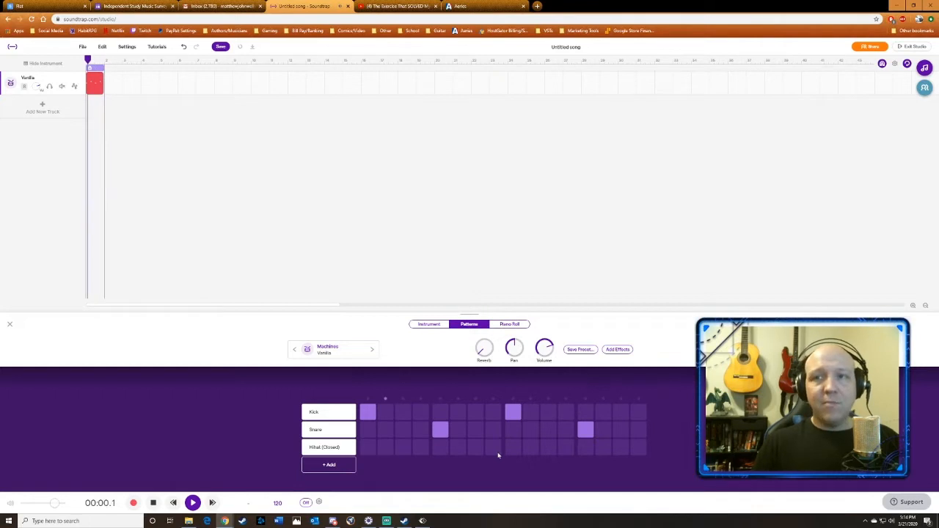
key("space")
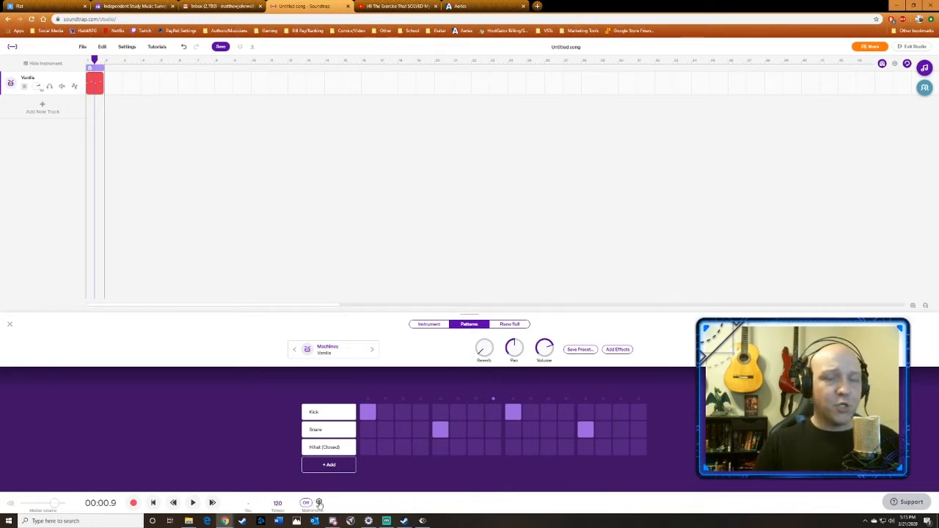
Step: Turn the metronome on and listen to the drum loop with it
left_click(306, 503)
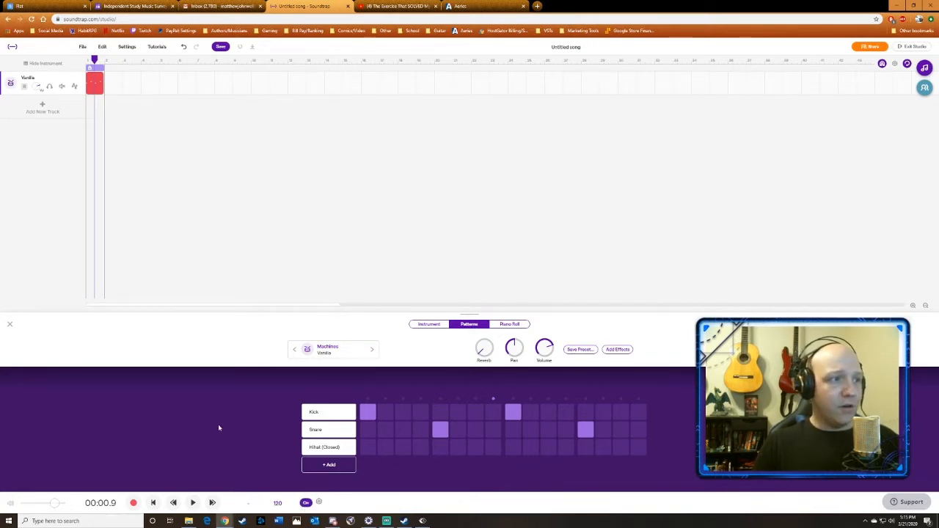
key("space")
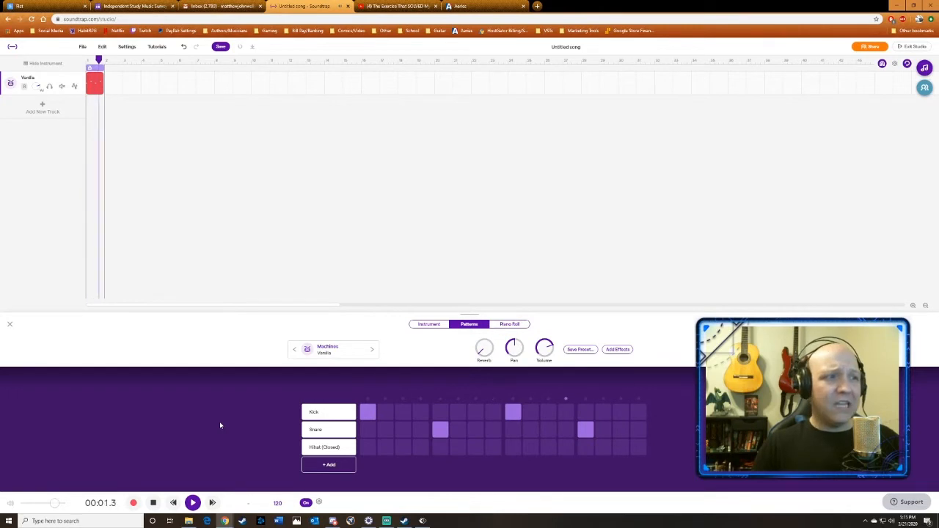
key("space")
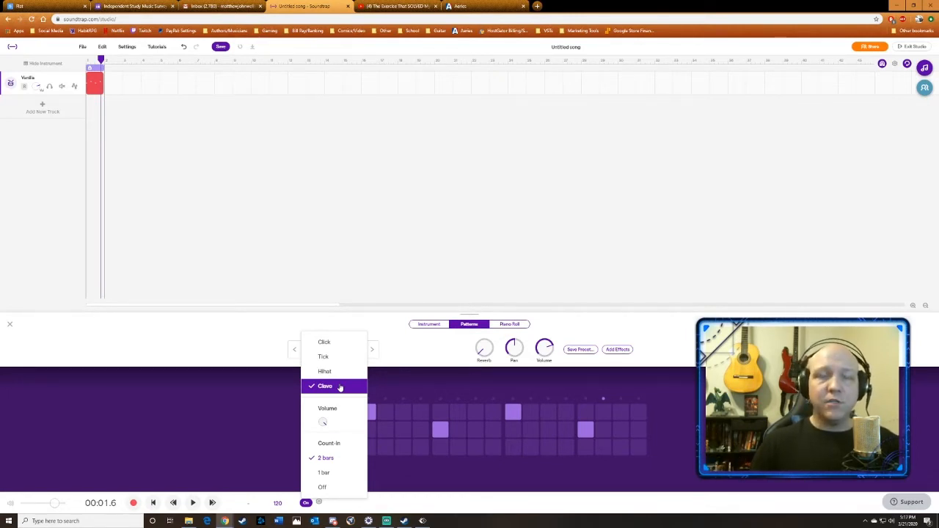
Step: Set the metronome sound to Click and play the drum loop with it
left_click(347, 345)
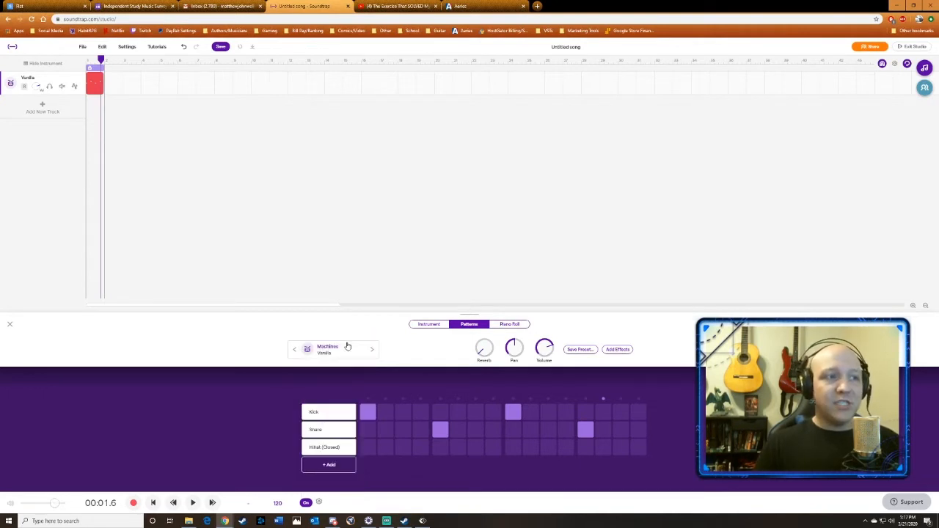
key("space")
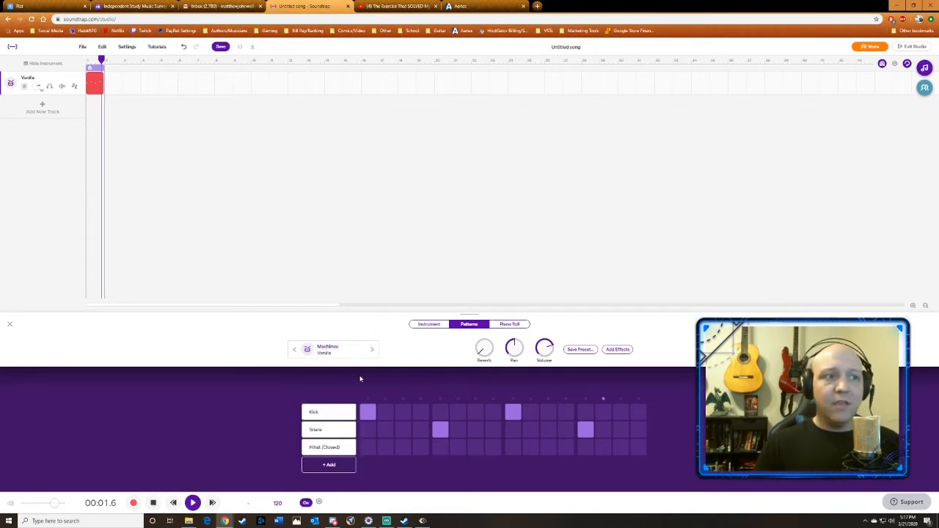
key("space")
key("space")
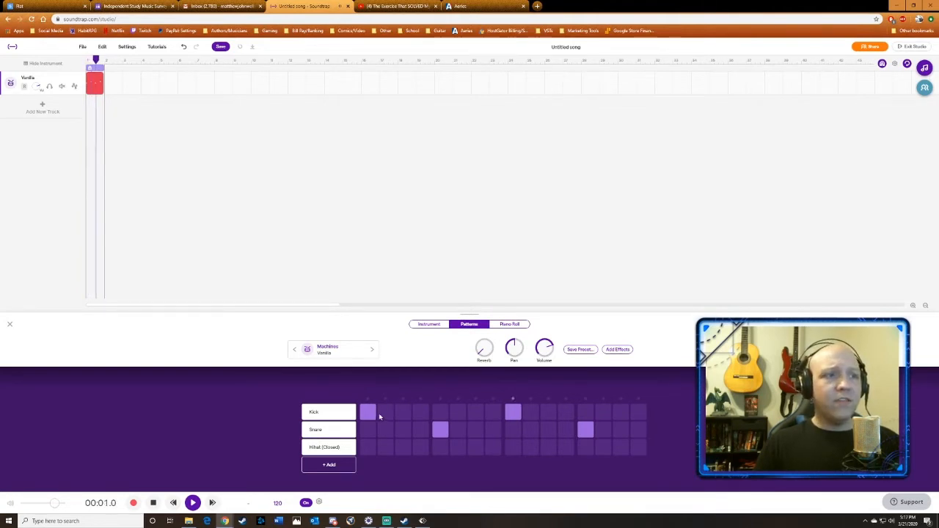
Step: Remove the kicks on steps 1 and 9 of the playing pattern and put them back
left_click(371, 413)
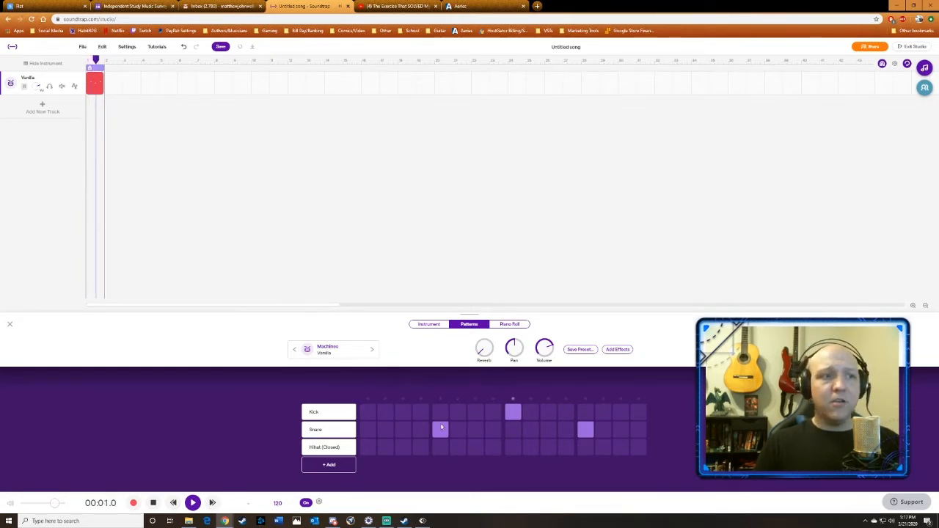
left_click(514, 412)
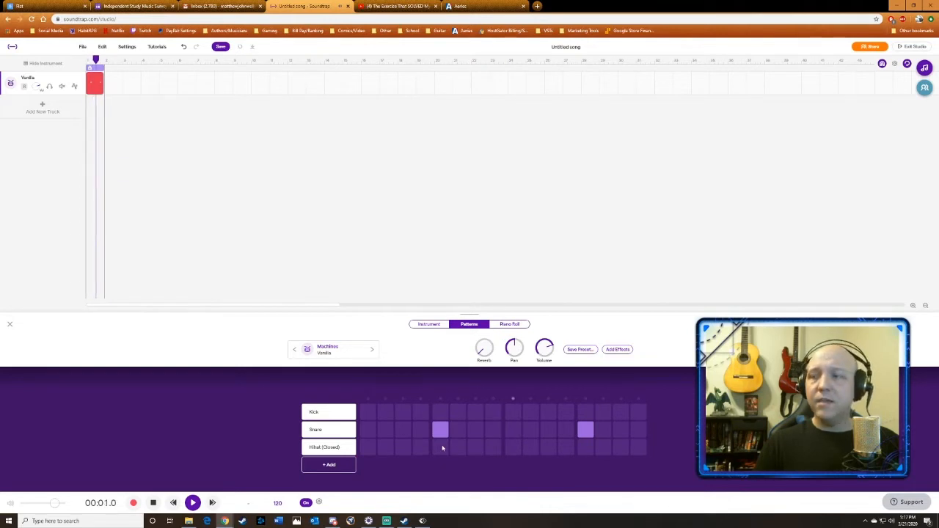
left_click(369, 413)
left_click(513, 413)
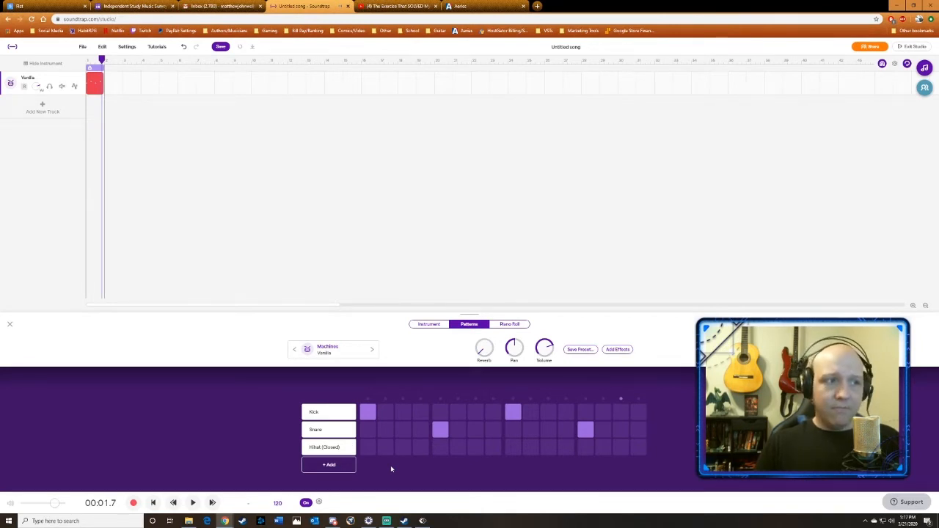
Step: Set the metronome sound to Clave and lower its volume to about half while playing the drum loop
left_click(318, 503)
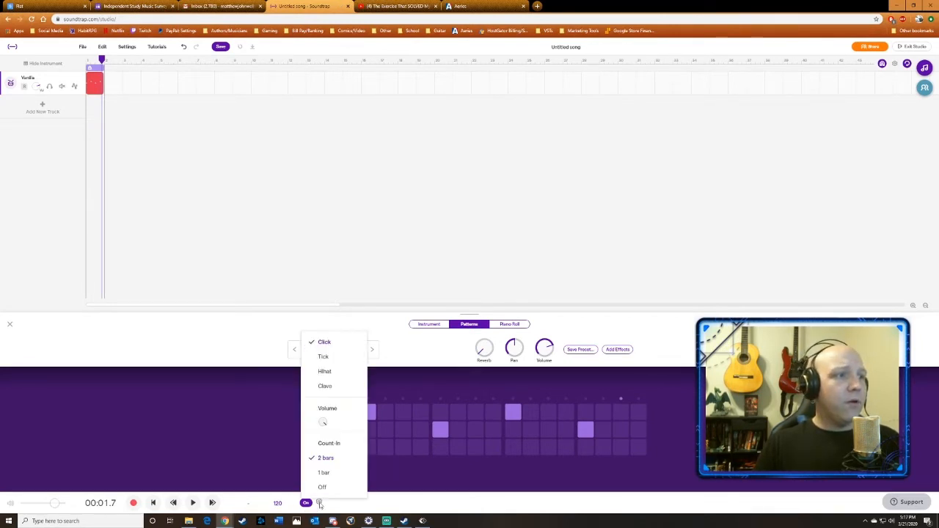
left_click(345, 392)
key("space")
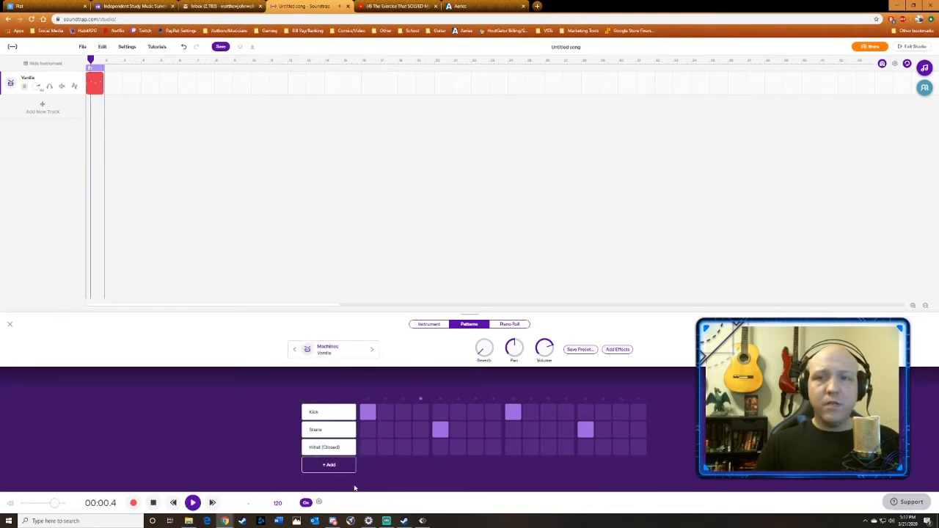
left_click(319, 502)
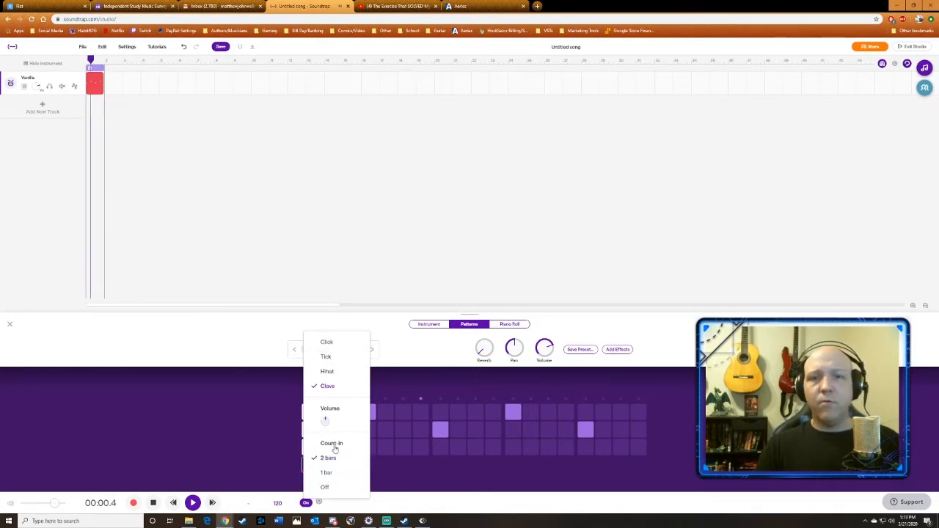
left_click(239, 413)
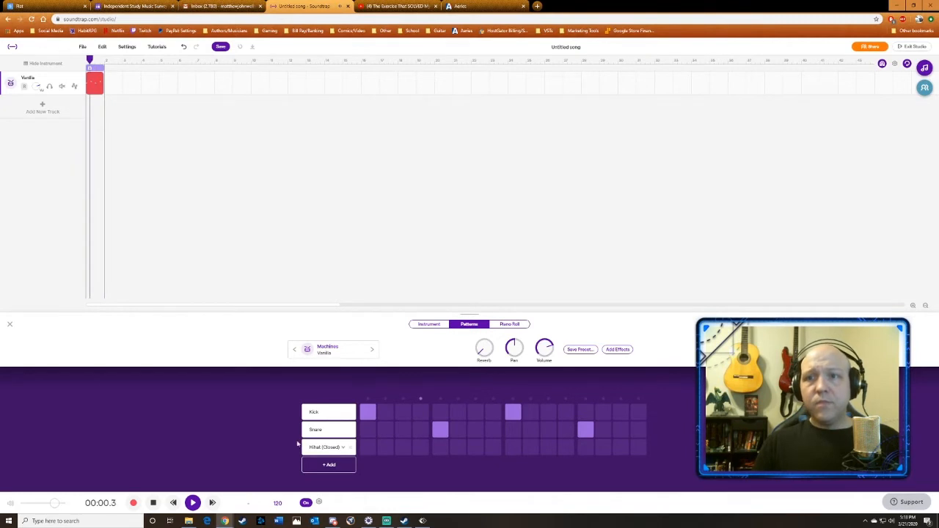
key("space")
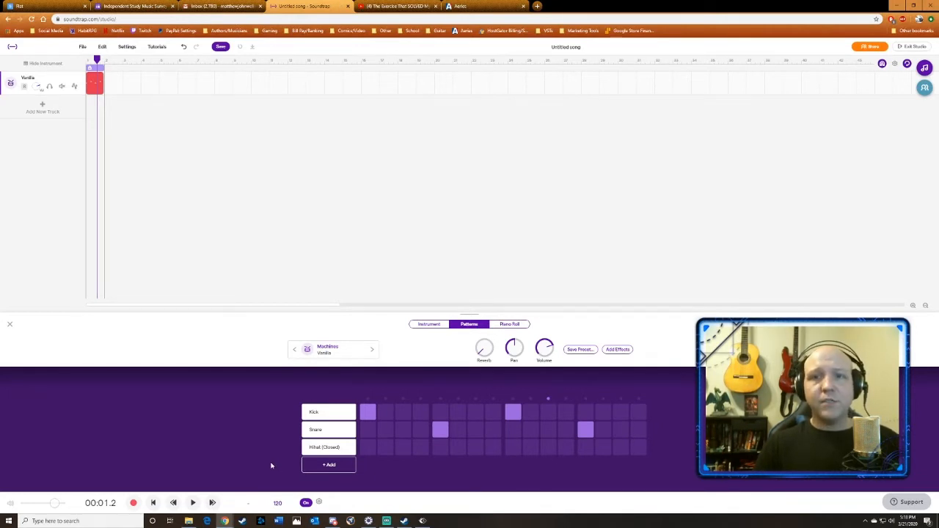
Step: Confirm the tempo at 120 BPM and listen to the drum loop at that speed
left_click(278, 504)
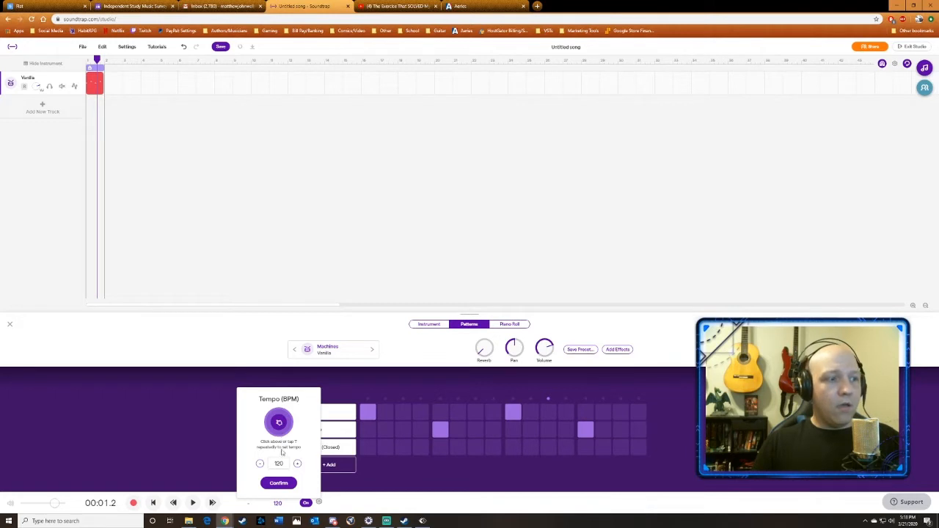
left_click(279, 482)
key("space")
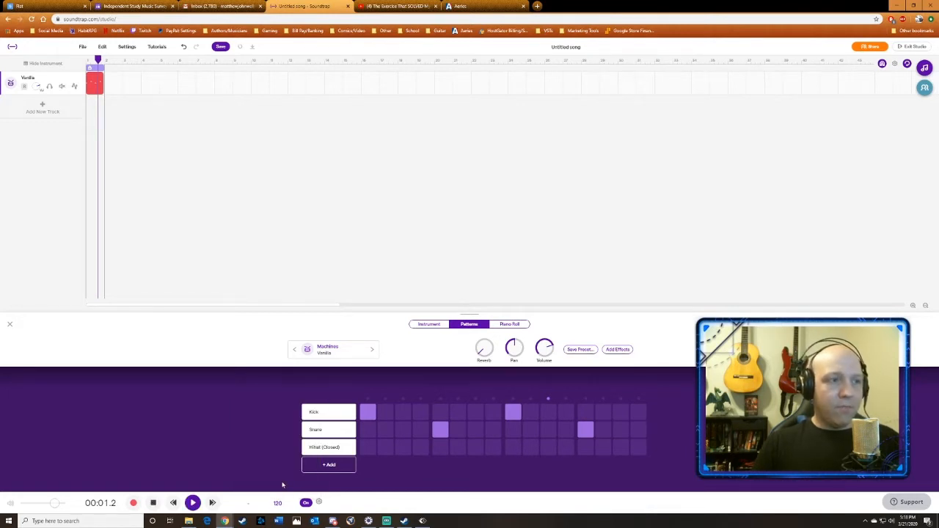
key("space")
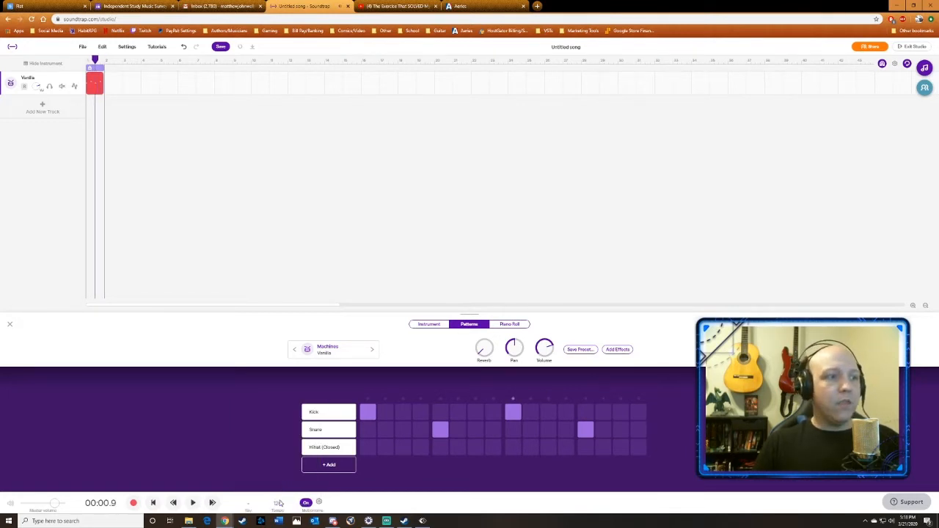
Step: Raise the tempo to 140 BPM and listen to the drum loop
left_click(279, 502)
left_click(298, 463)
left_click(298, 464)
left_click(298, 464)
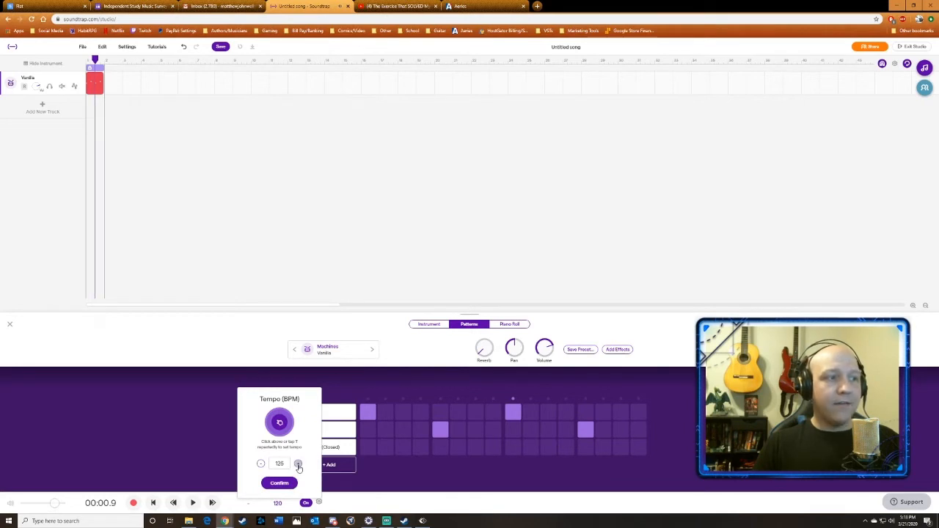
left_click(298, 464)
left_click(298, 464)
left_click(298, 464)
left_click(297, 463)
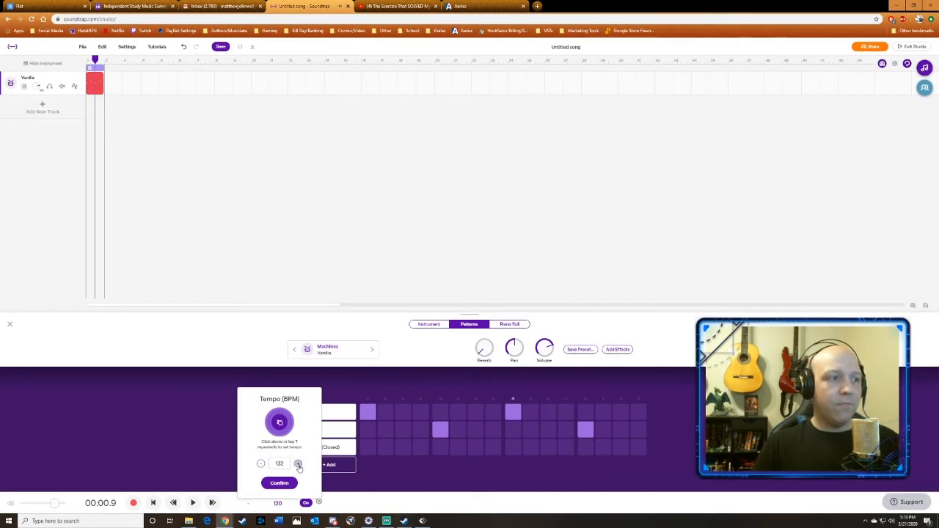
left_click(260, 463)
left_click(278, 483)
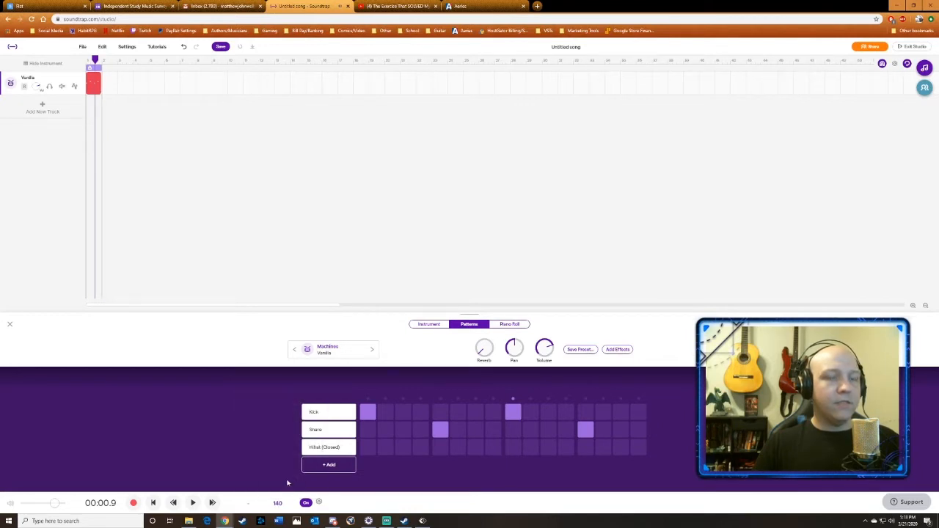
key("space")
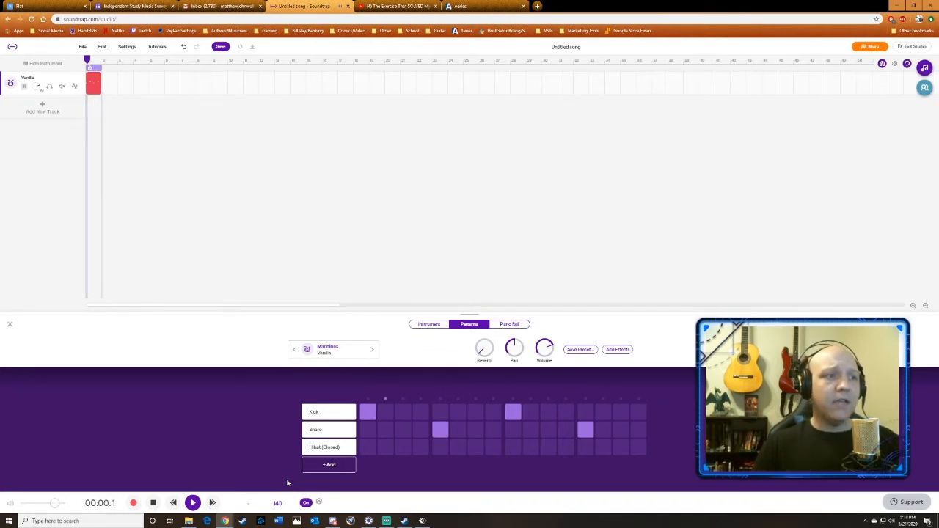
key("space")
Step: Tap in a tempo of 75 BPM, confirm it and listen to the drum loop
left_click(277, 503)
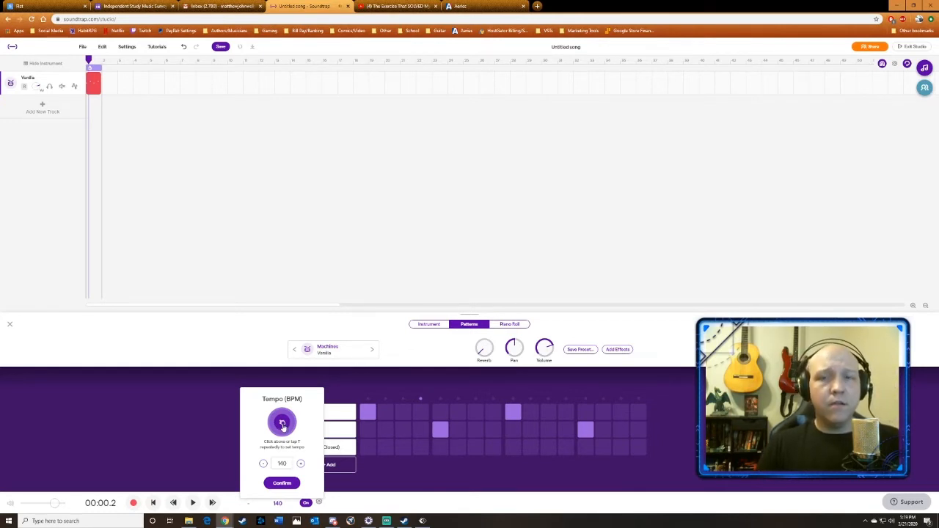
left_click(282, 424)
left_click(282, 424)
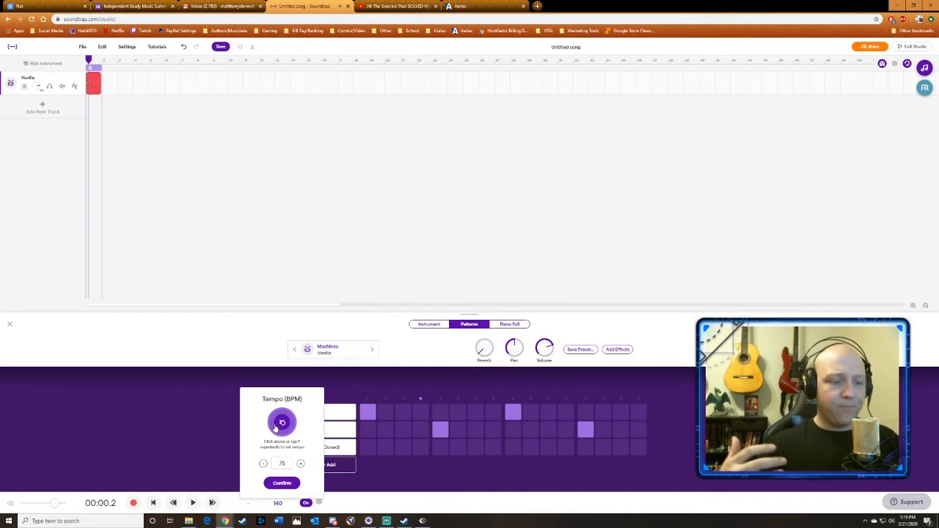
left_click(280, 482)
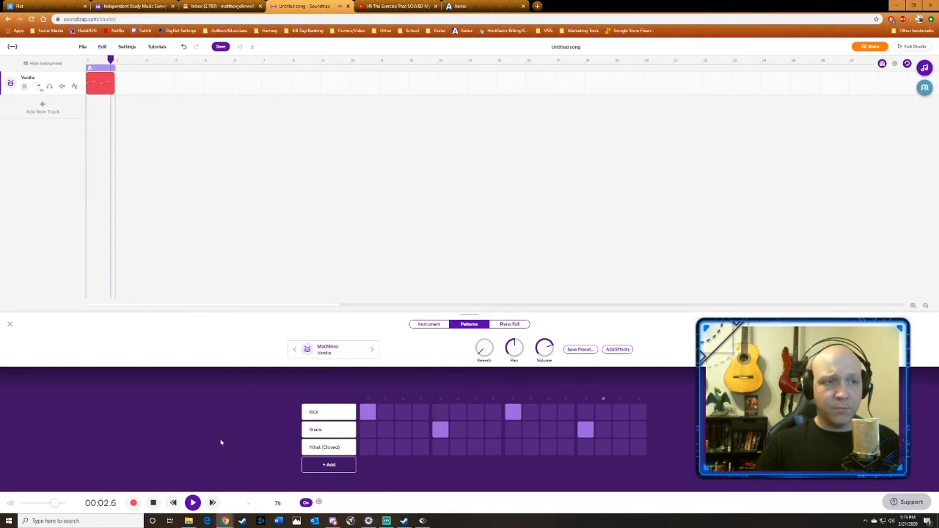
key("space")
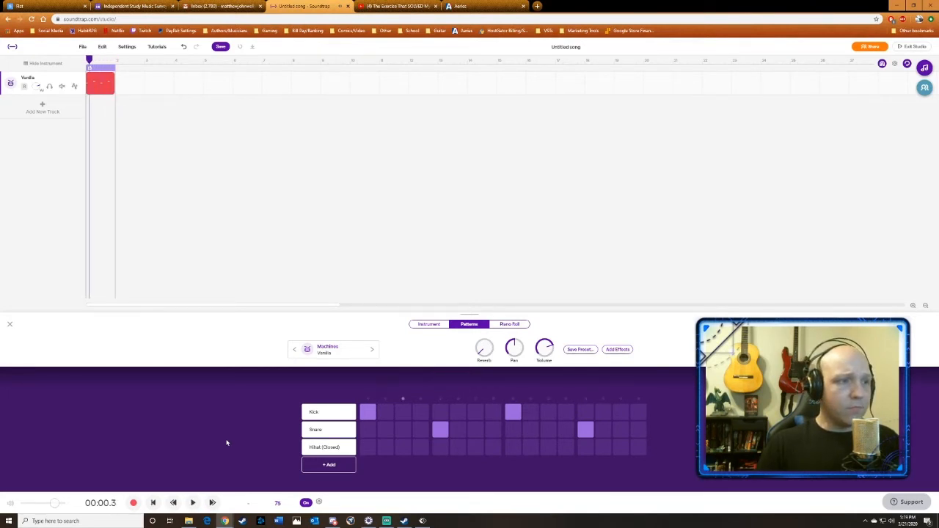
left_click(318, 502)
left_click(317, 503)
left_click(319, 502)
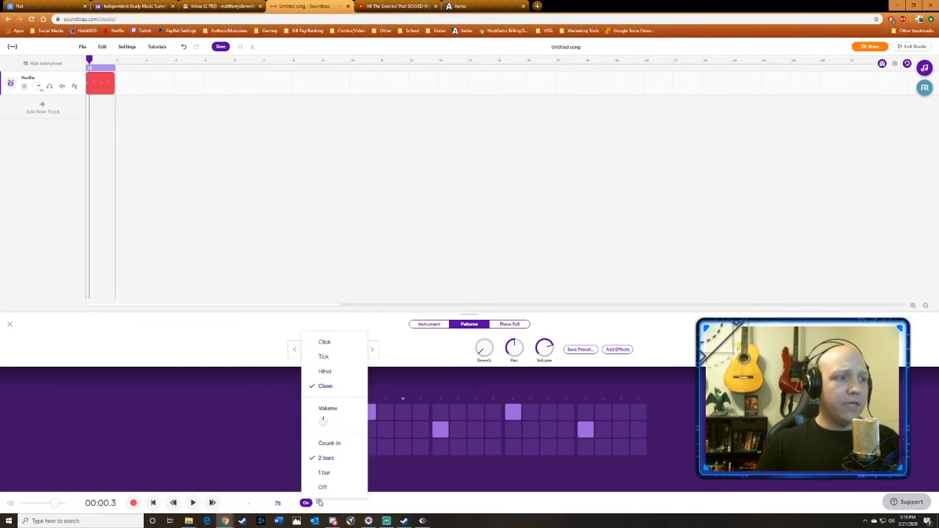
left_click(319, 503)
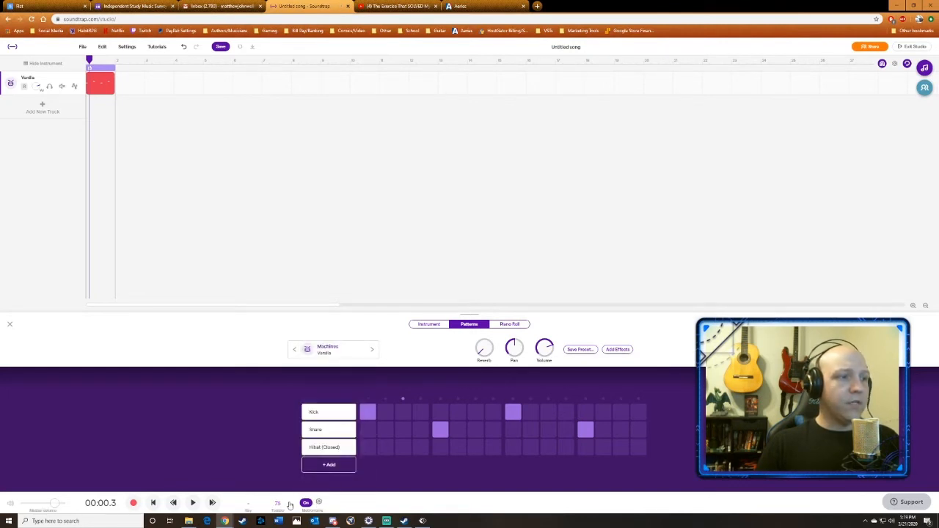
left_click(278, 503)
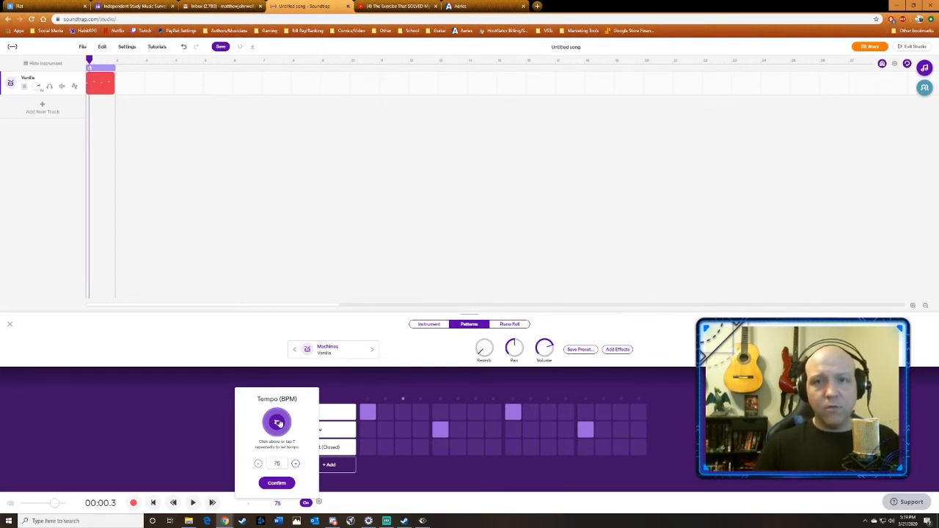
double_click(278, 423)
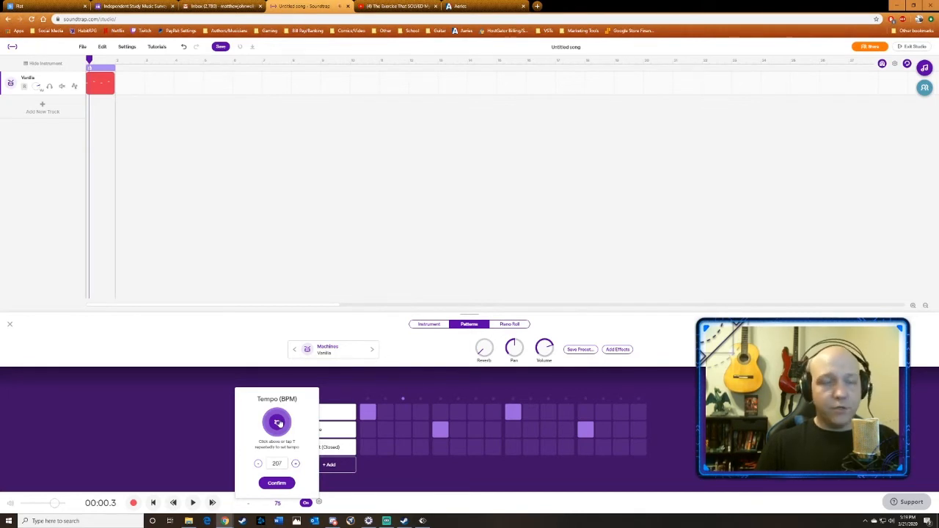
left_click(216, 425)
Step: Tap in a tempo of 204 BPM, confirm it and listen to the drum loop at that speed
key("space")
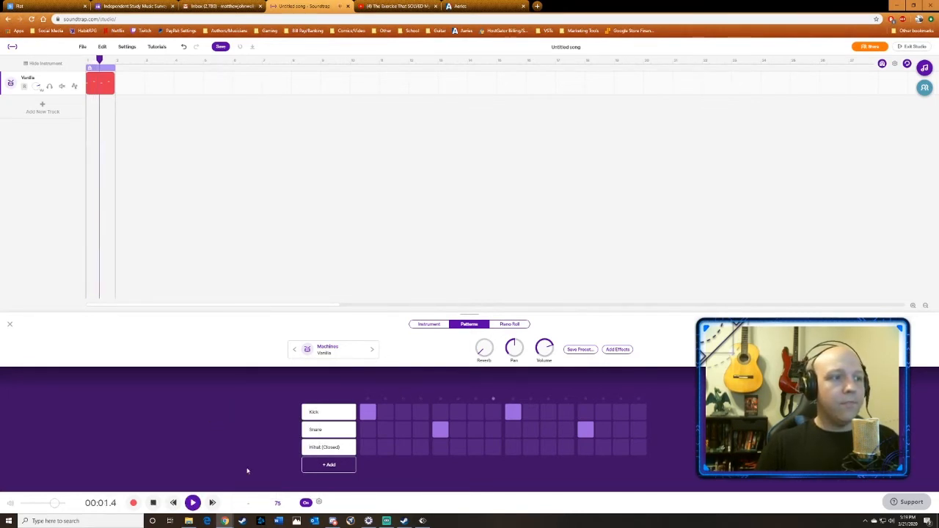
left_click(281, 503)
key("t")
key("t")
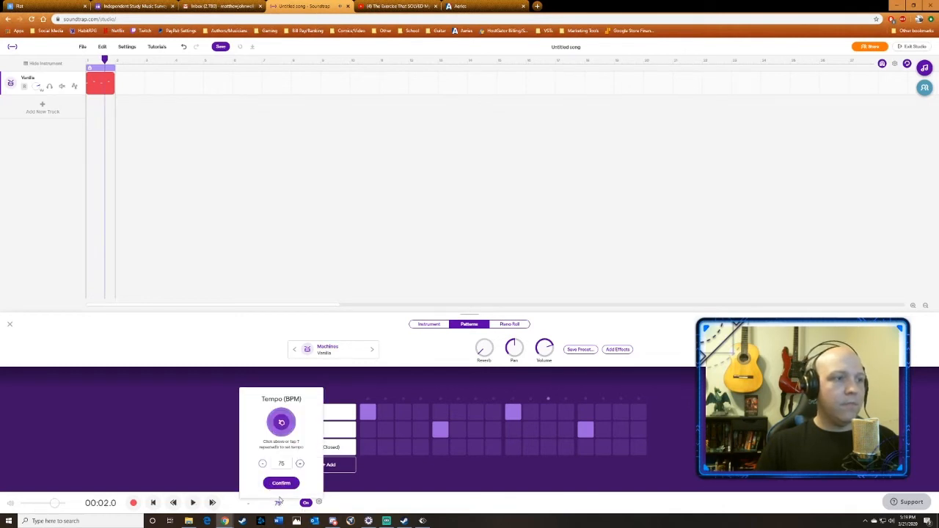
left_click(281, 483)
key("space")
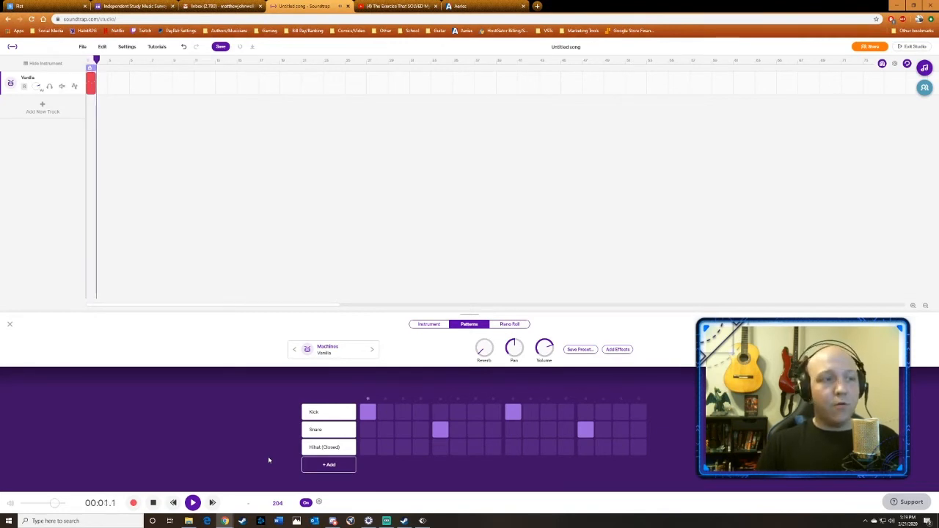
key("space")
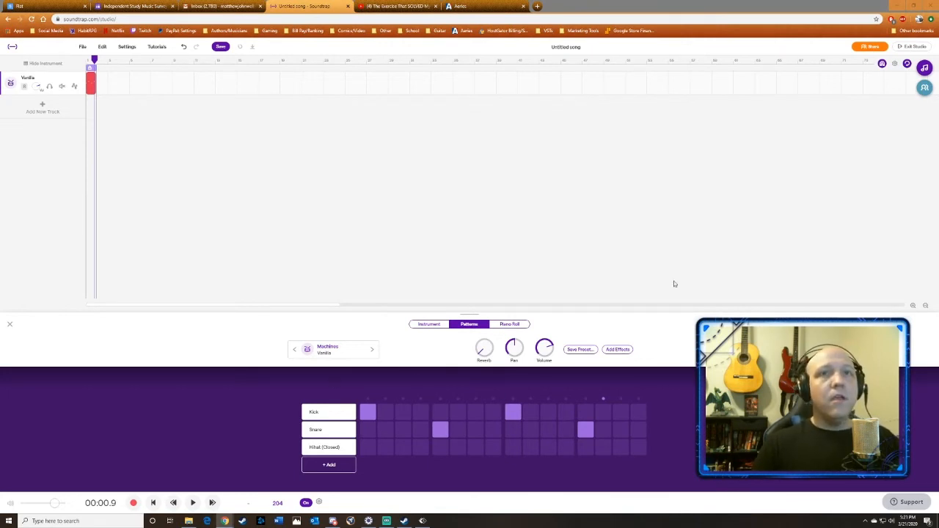
Step: View the timeline's grid size, time signature and ruler options
left_click(895, 66)
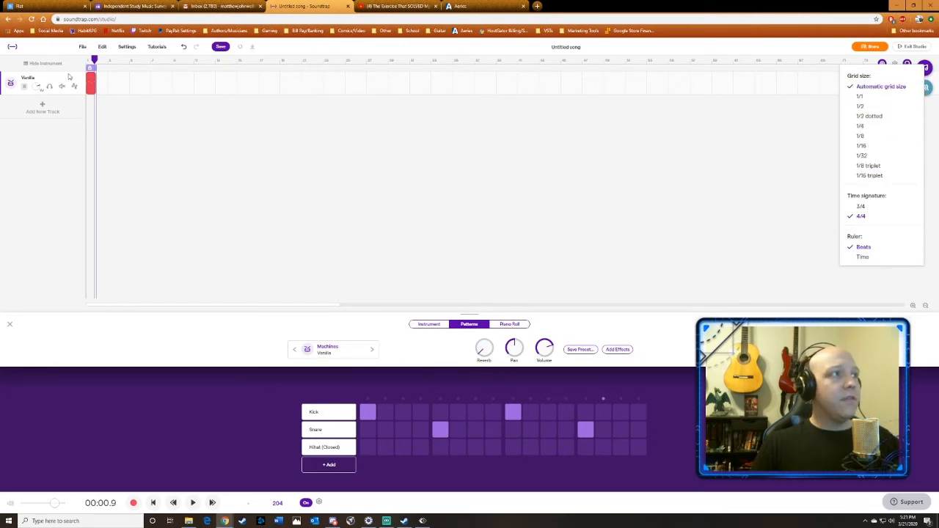
scroll(96, 88, "up", 4)
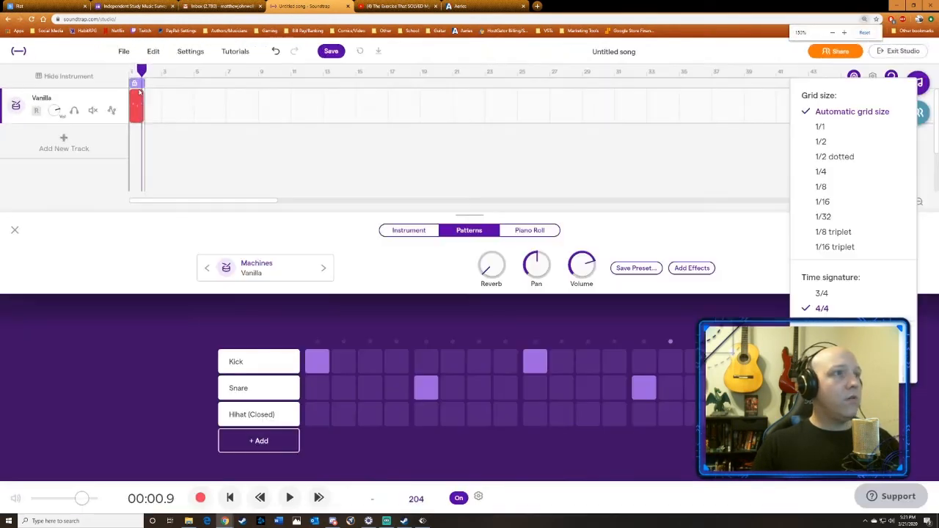
scroll(299, 136, "down", 6)
scroll(298, 136, "down", 1)
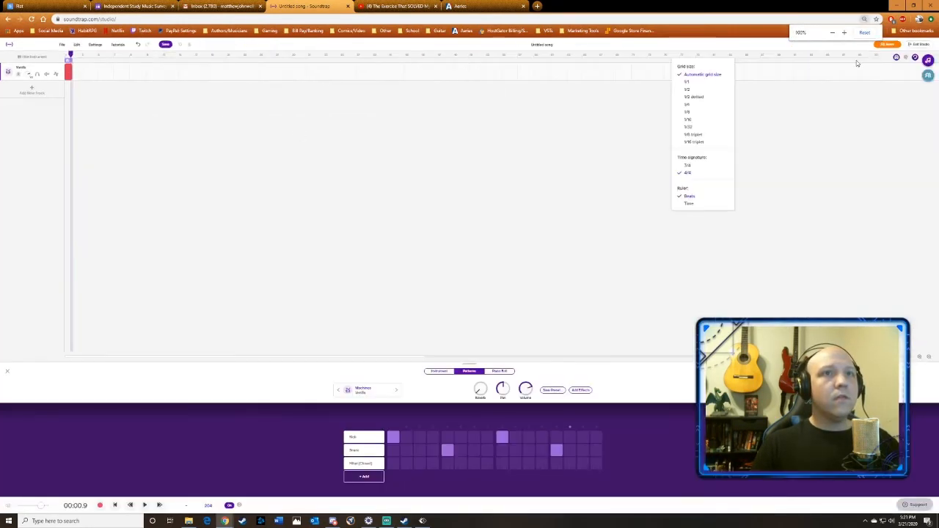
left_click(865, 32)
Step: Magnify the drum region on the timeline to examine its beat divisions
left_click(99, 96)
left_click(126, 94)
scroll(126, 94, "up", 5)
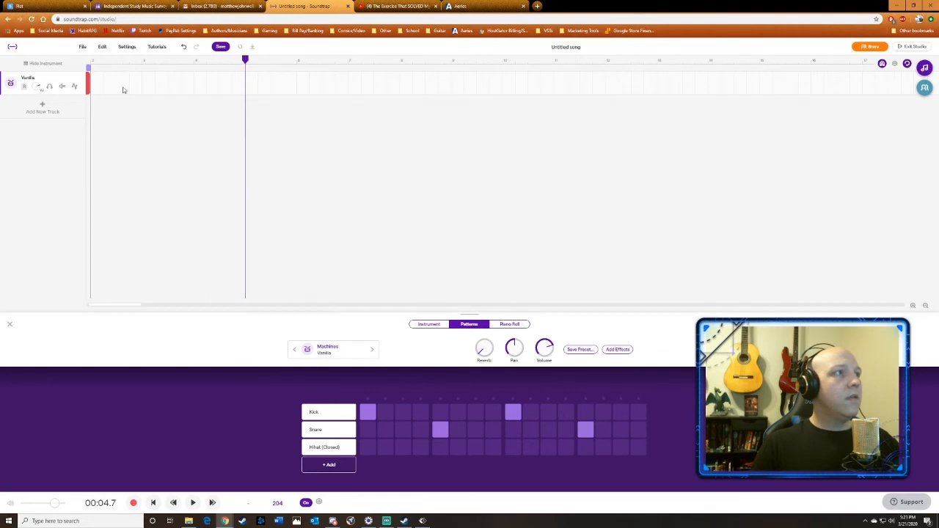
scroll(106, 91, "up", 4)
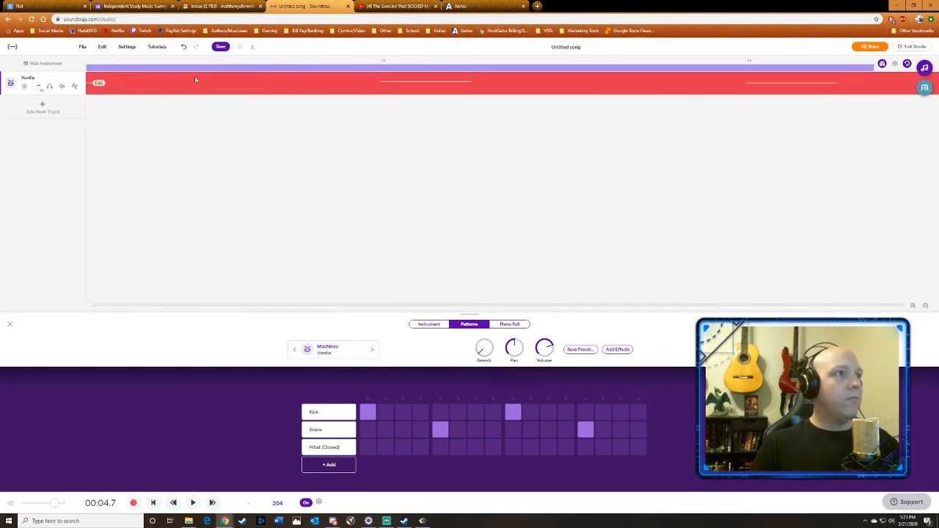
left_click(288, 87)
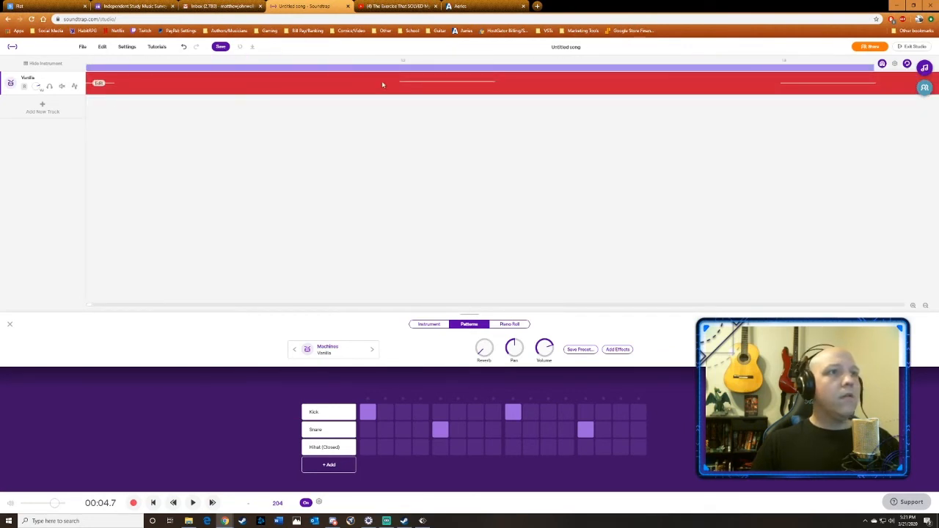
Step: Open the drum region in the Piano Roll to examine its notes, and return to the pattern editor
right_click(100, 85)
left_click(153, 94)
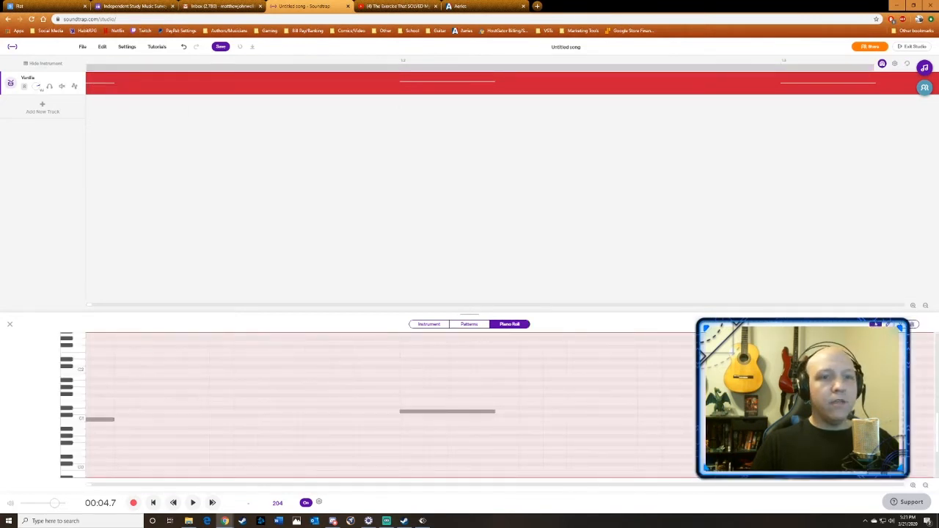
scroll(366, 405, "left", 2)
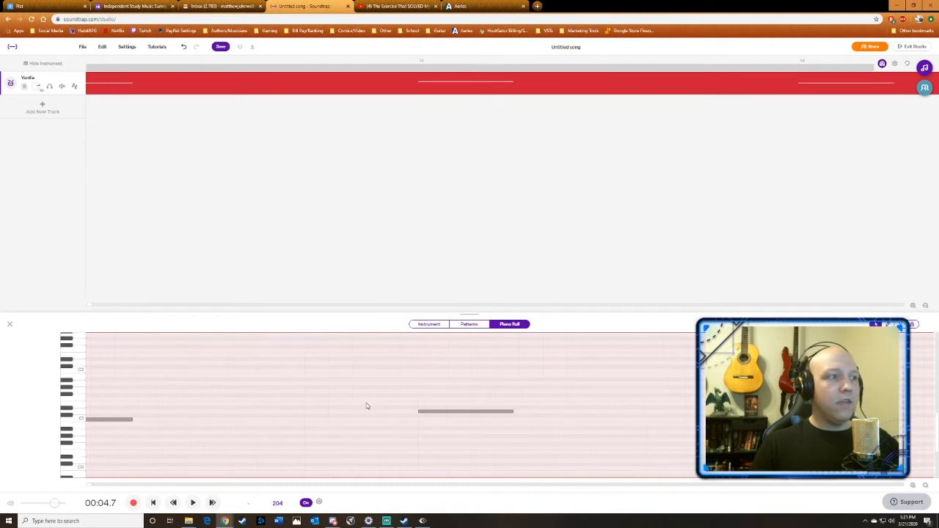
scroll(362, 406, "left", 3)
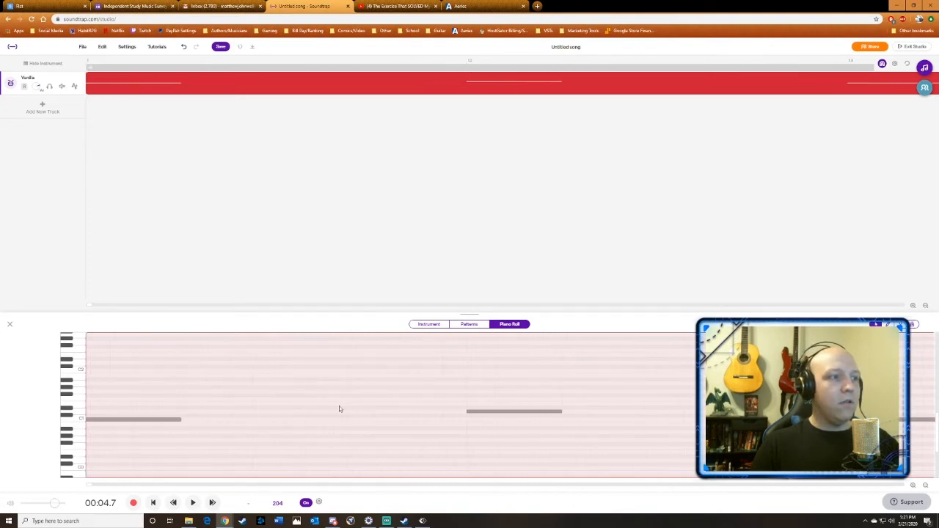
left_click(466, 325)
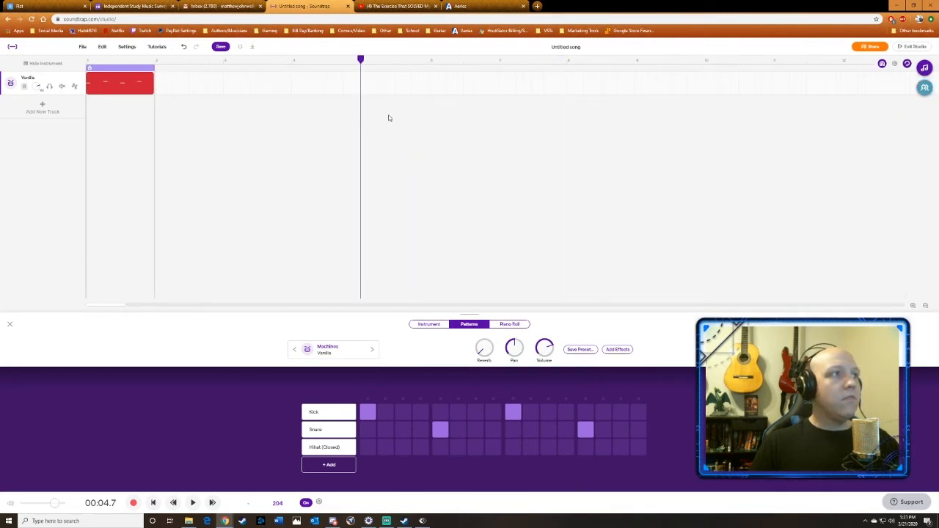
Step: Set the time signature to 3/4 and fix the drum region so that it fills exactly one bar
left_click(894, 65)
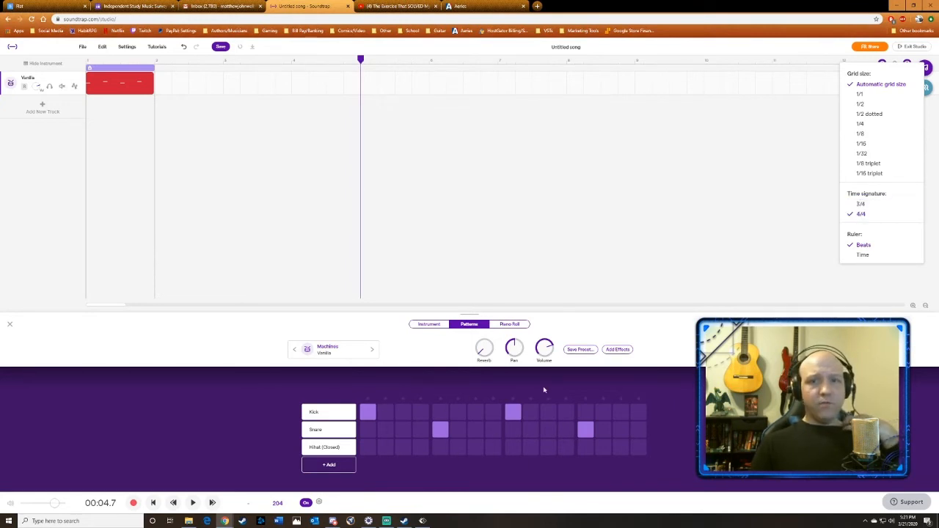
left_click(913, 204)
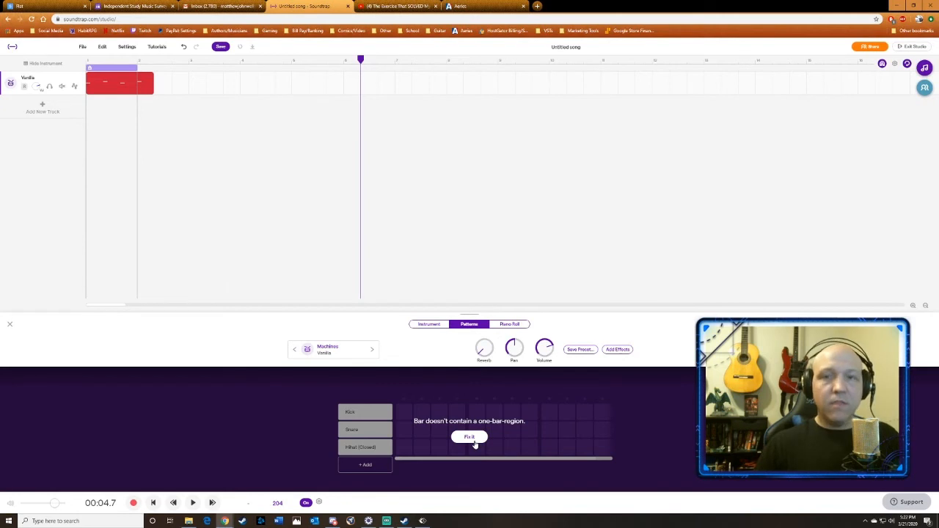
left_click(471, 439)
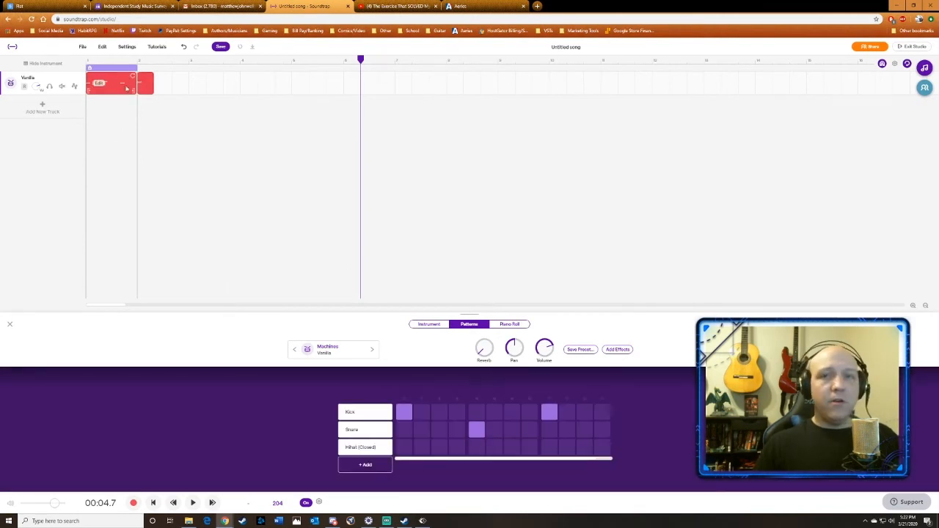
Step: Select the leftover region in bar 2, return to the bar 1 region and play the loop in 3/4
mouse_move(150, 85)
left_mouse_down()
mouse_move(300, 88)
mouse_move(226, 103)
mouse_move(145, 102)
left_mouse_up()
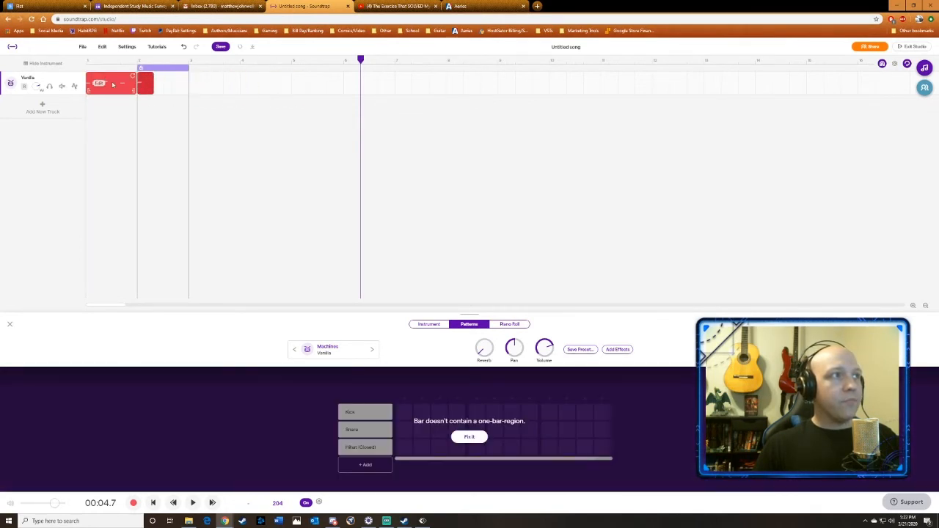
left_click(99, 82)
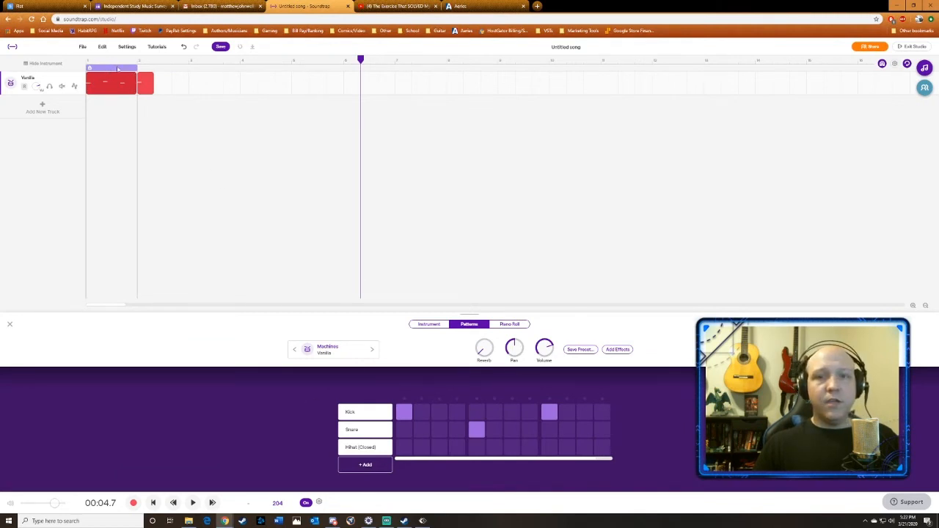
key("space")
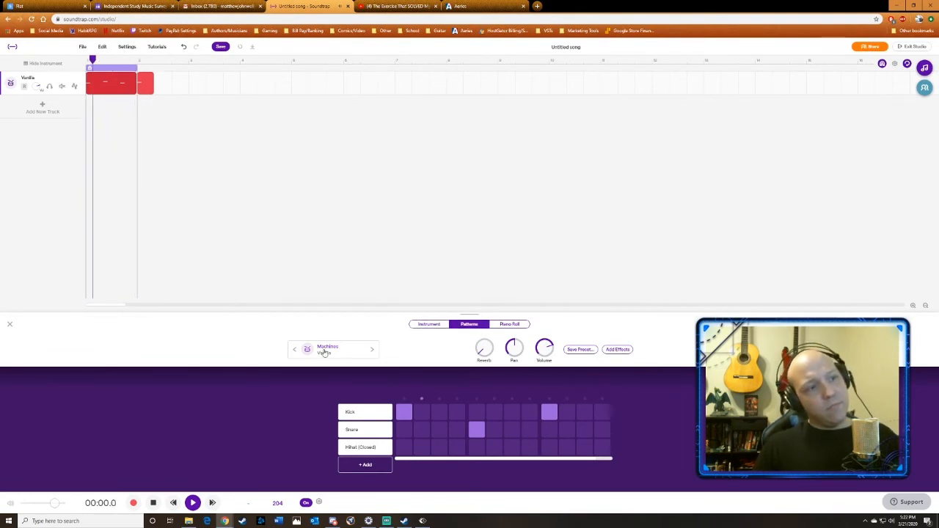
Step: Set the tempo to 120 BPM
left_click(280, 504)
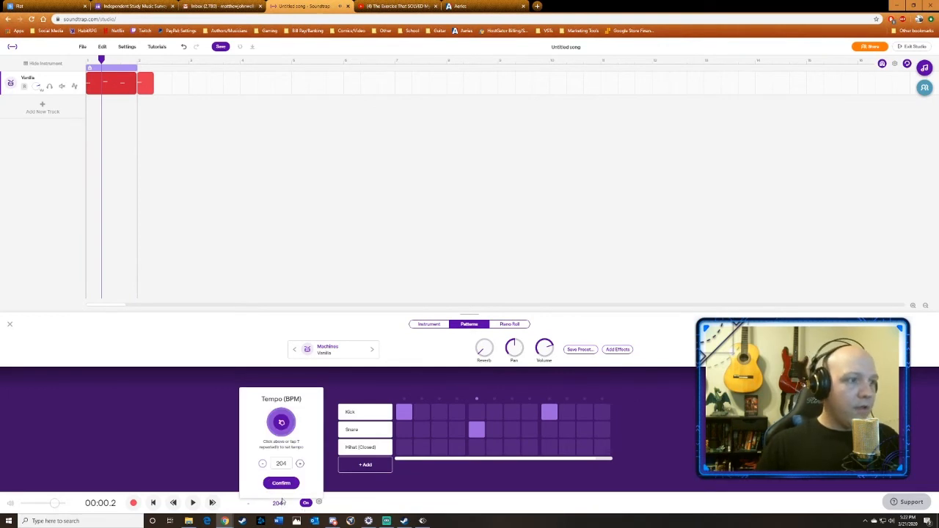
double_click(285, 463)
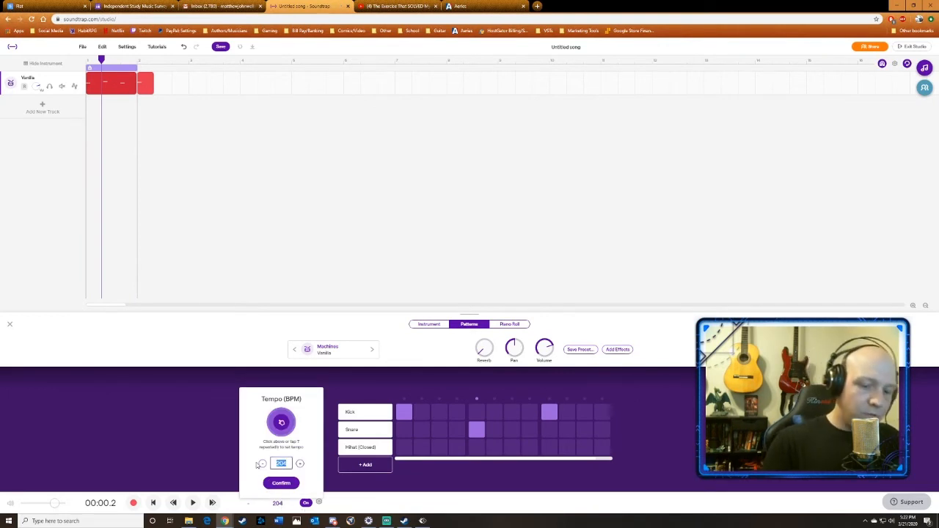
type("120")
key("Return")
Step: Play the 3/4 loop and replace the kick on beat 3 with a snare hit
key("space")
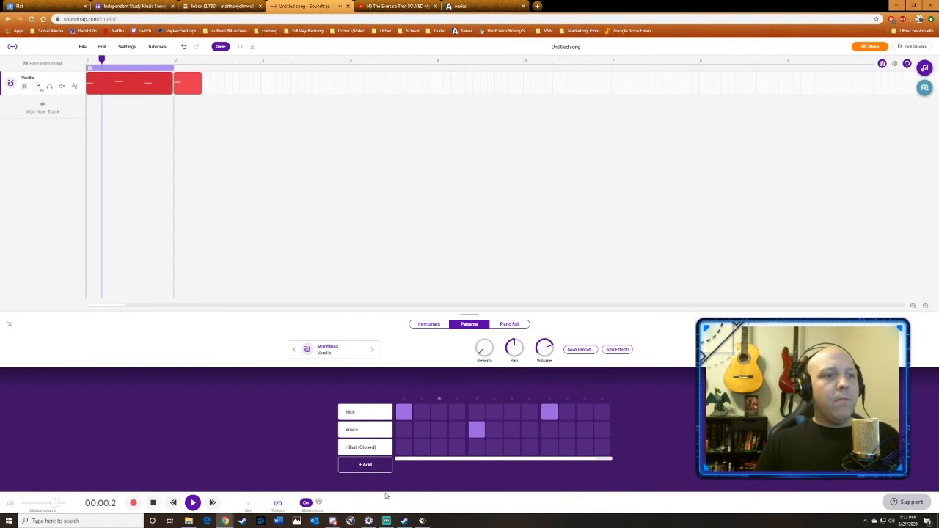
left_click(550, 412)
left_click(553, 435)
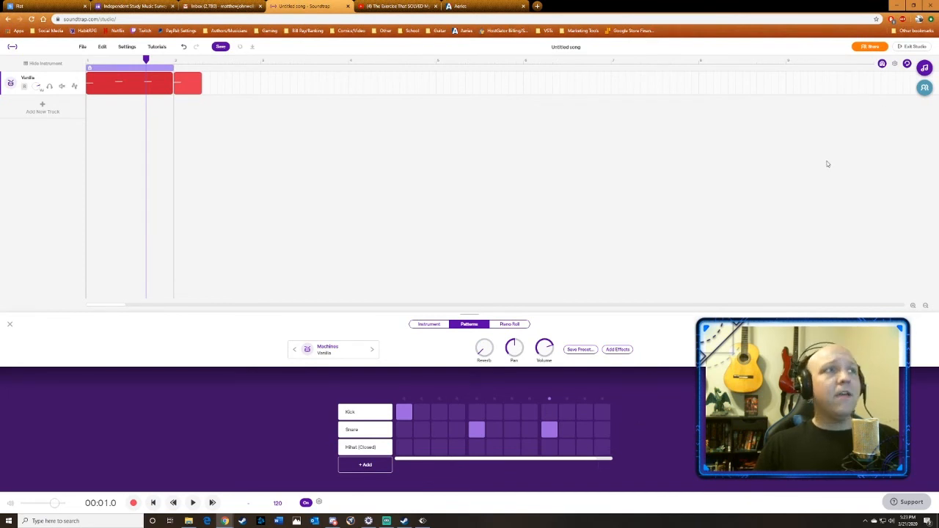
Step: Set the time signature to 4/4 and fix the drum region so that it fills one full bar
left_click(894, 65)
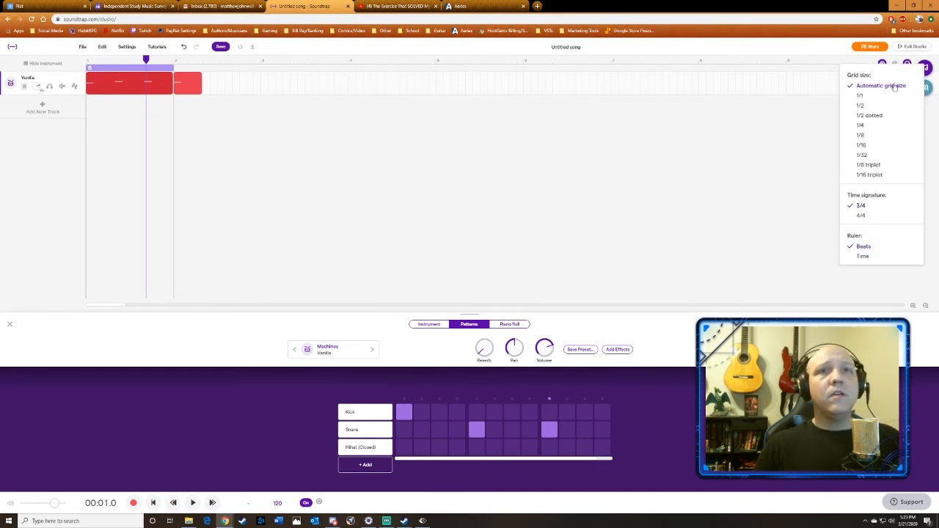
left_click(877, 216)
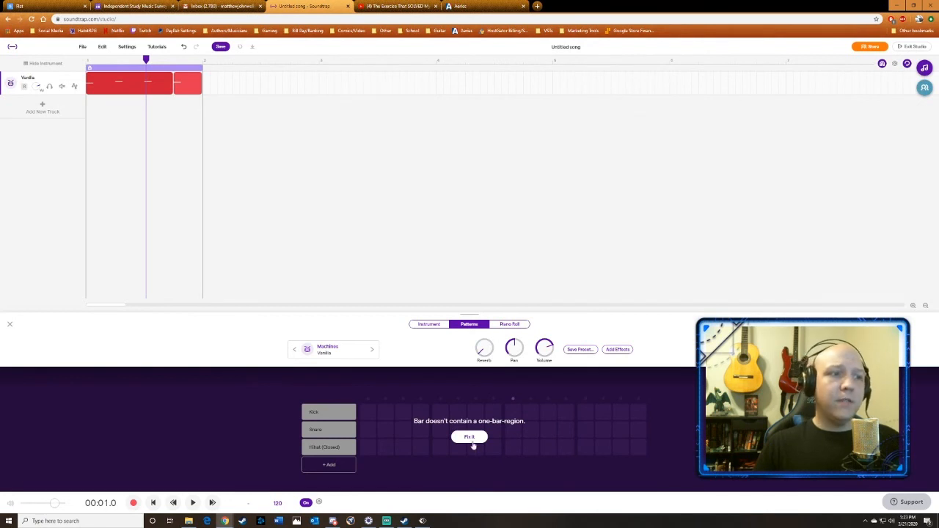
left_click(470, 437)
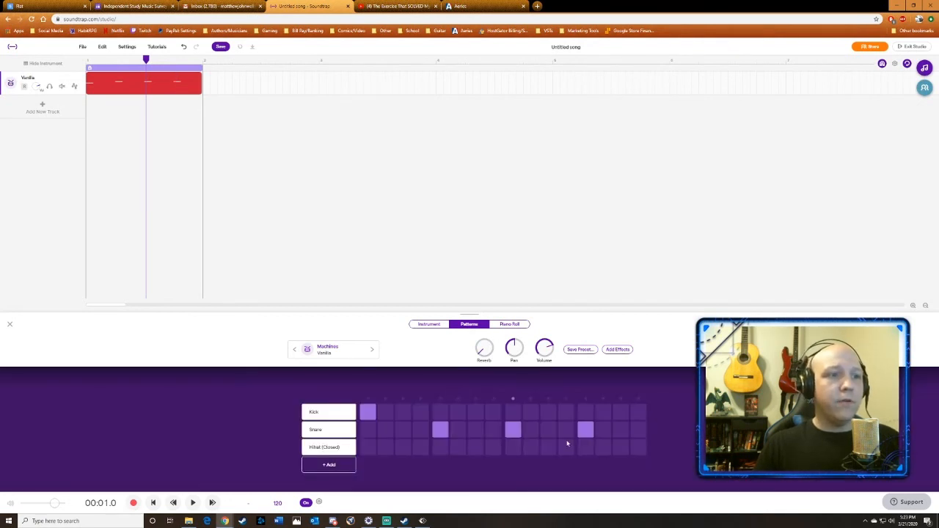
Step: Replace the snare on beat 3 with a kick and listen to the 4/4 drum loop
left_click(511, 418)
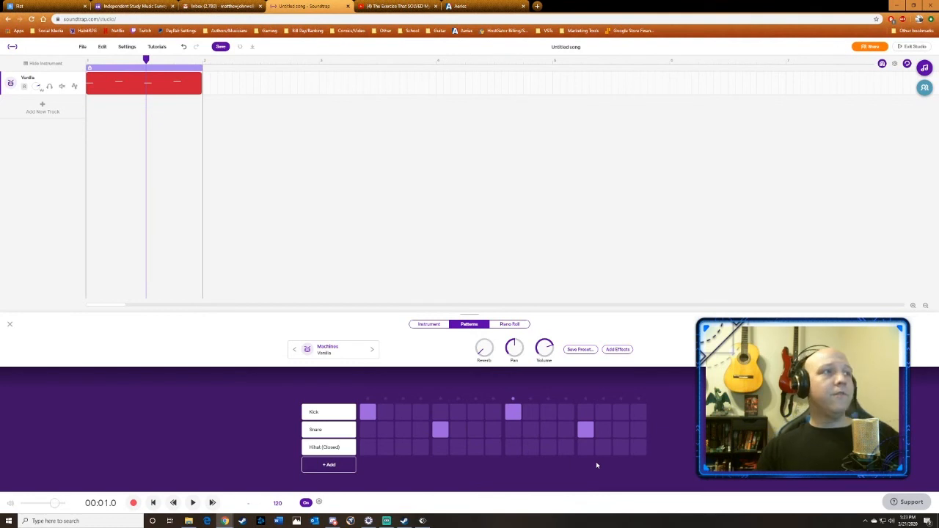
key("space")
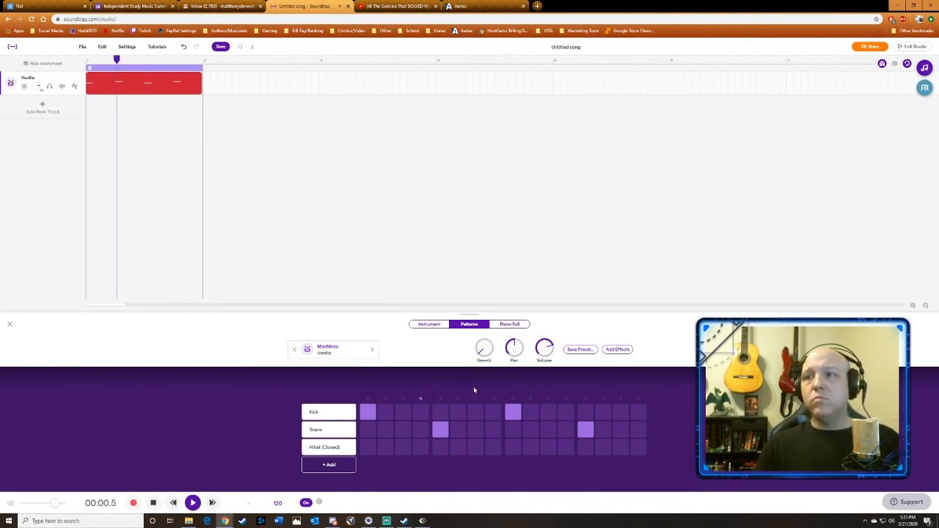
key("space")
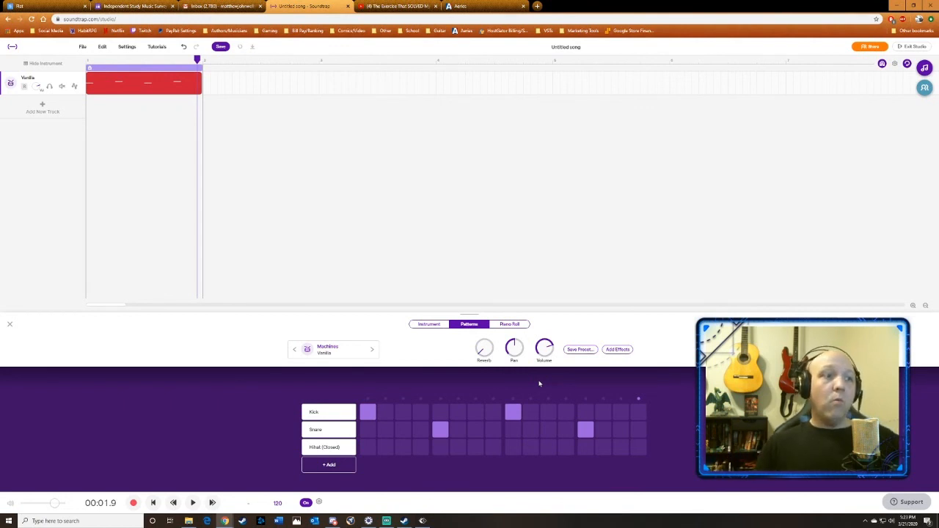
Step: Swap the drum hits to put the snare on beats 1 and 3 and the kick on beats 2 and 4, and listen to the loop
left_click(367, 430)
left_click(367, 412)
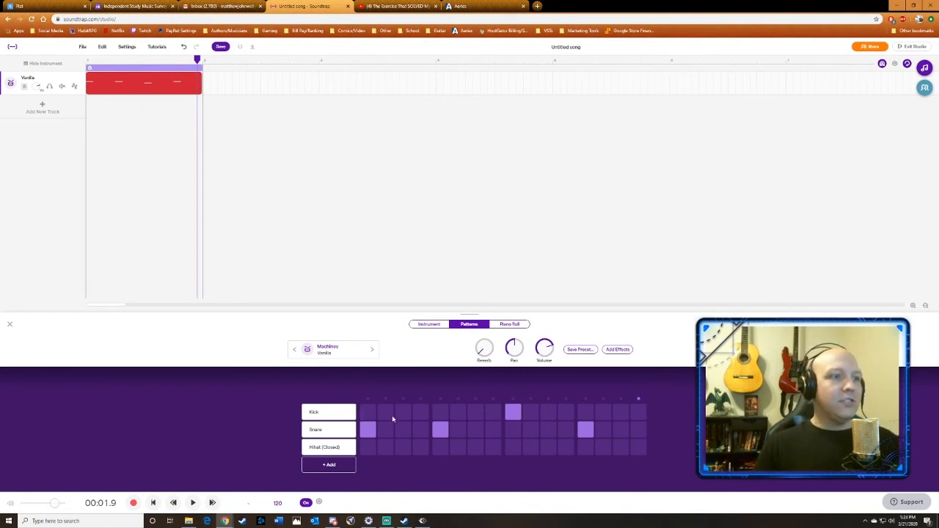
left_click(440, 412)
left_click(443, 429)
left_click(513, 430)
left_click(513, 412)
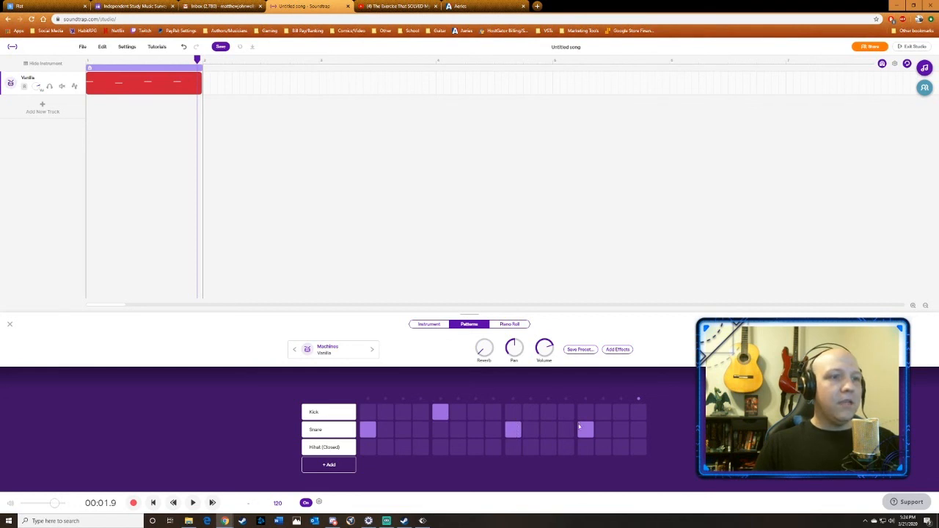
left_click(585, 412)
left_click(585, 430)
key("space")
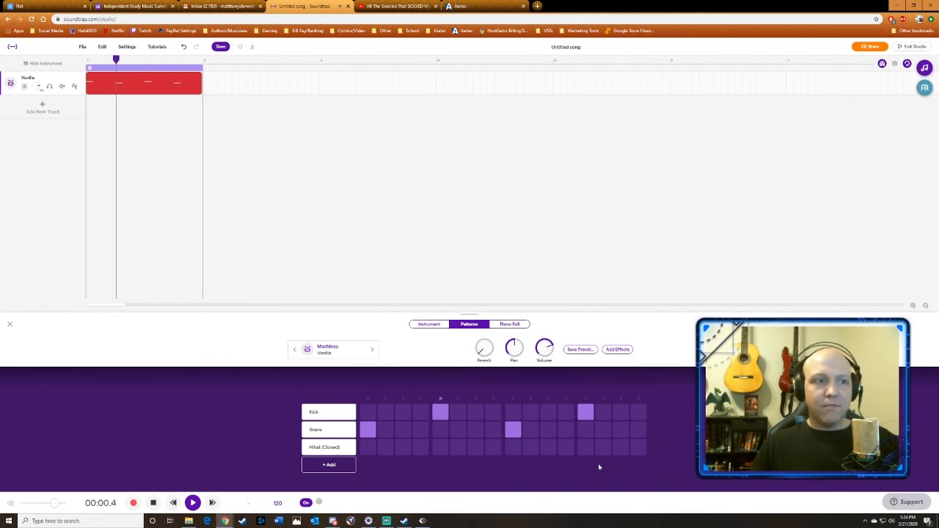
key("space")
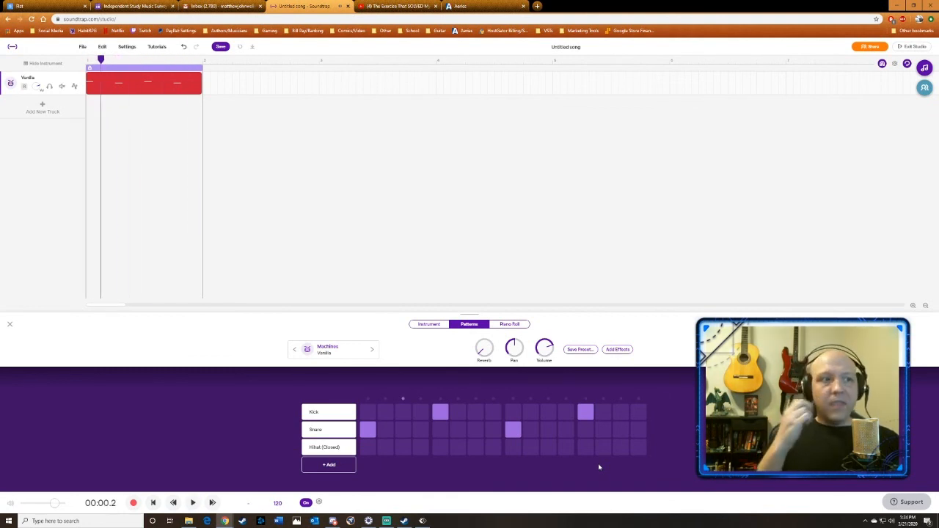